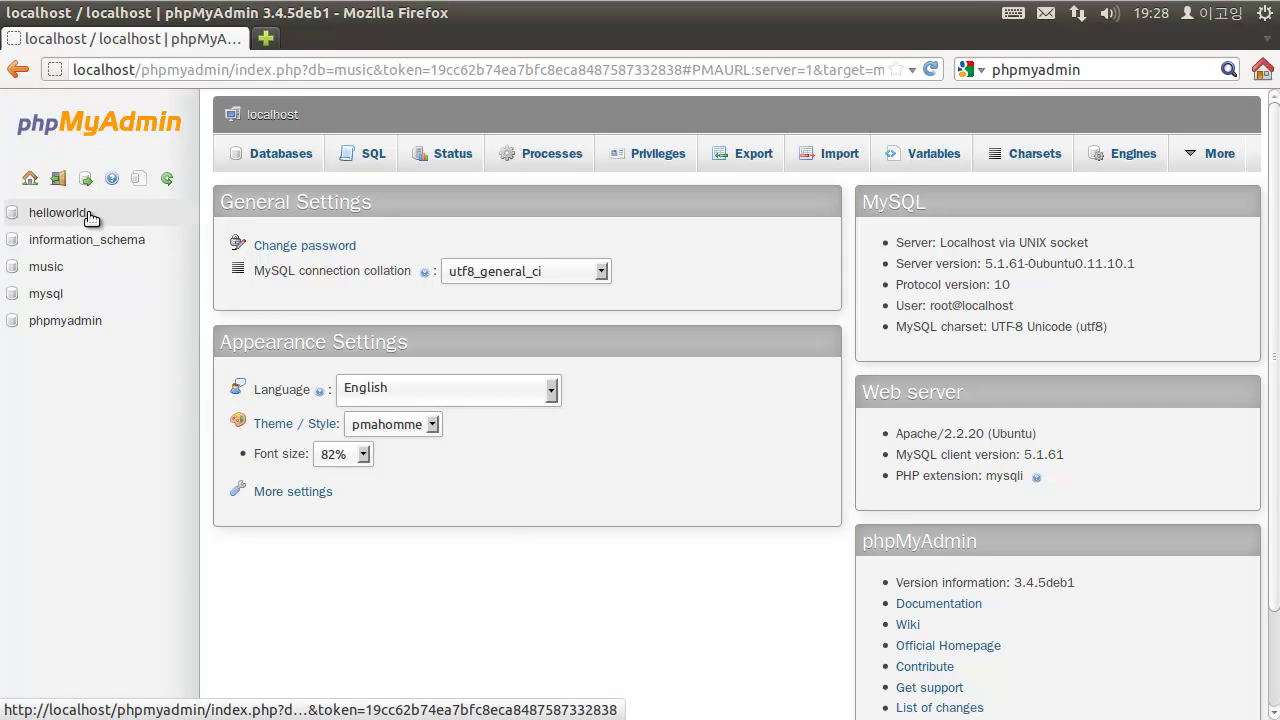
- Open the server's database overview and enter movie as the name for a new database
click(138, 136)
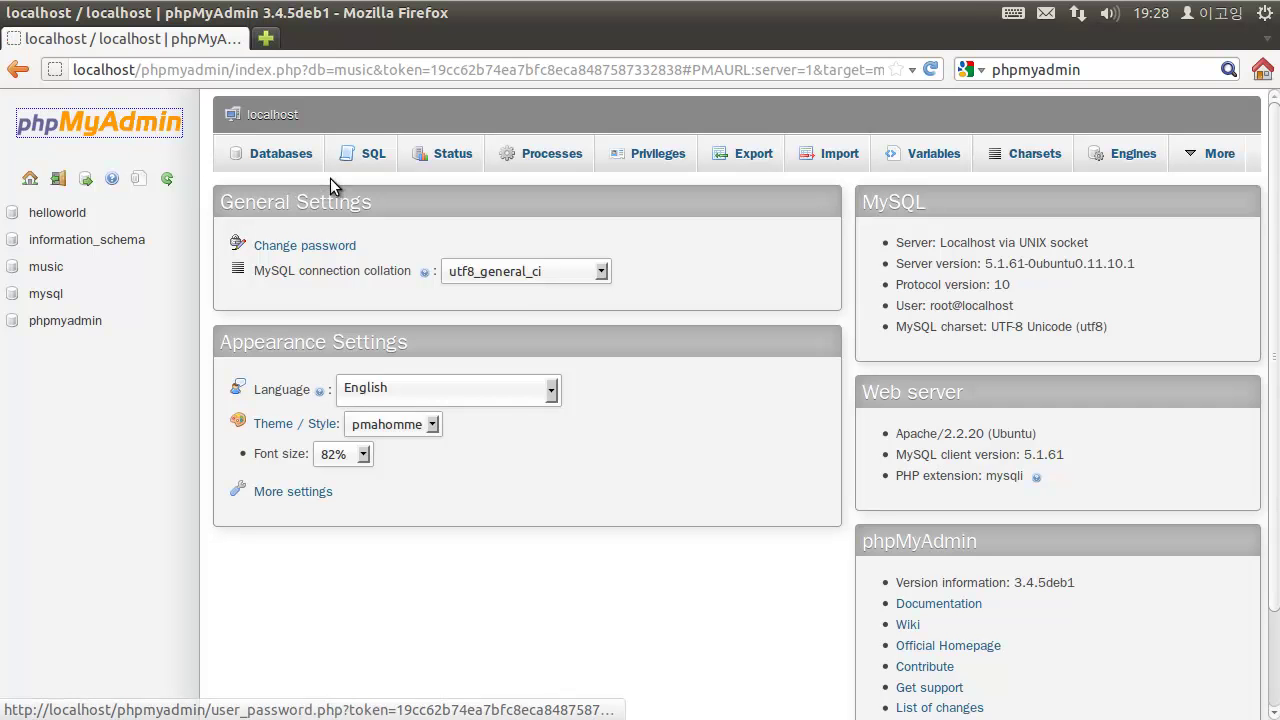
click(299, 159)
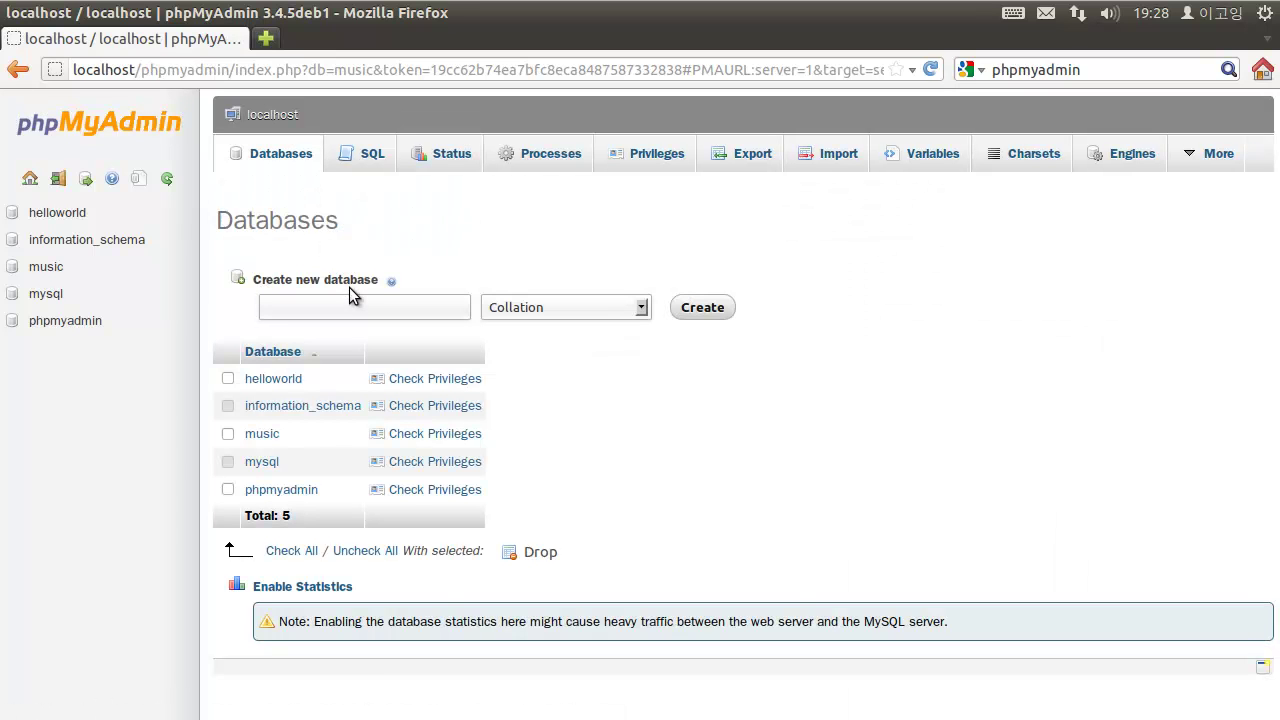
click(347, 305)
text(mo)
key(BackSpace)
key(BackSpace)
key(ctrl+space)
text(movie)
- Set the new database's collation to utf8_general_ci and create it
click(581, 313)
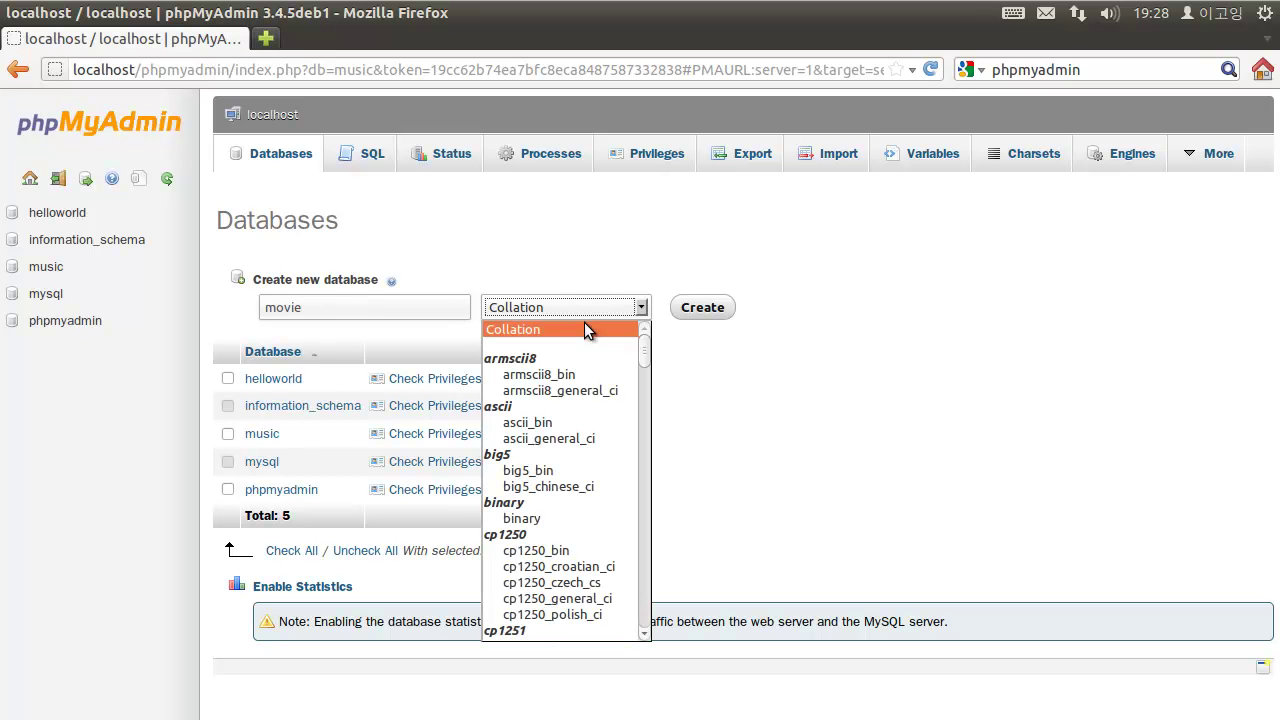
scroll(600, 400, down, 5)
scroll(625, 390, down, 15)
drag(645, 520, 646, 614)
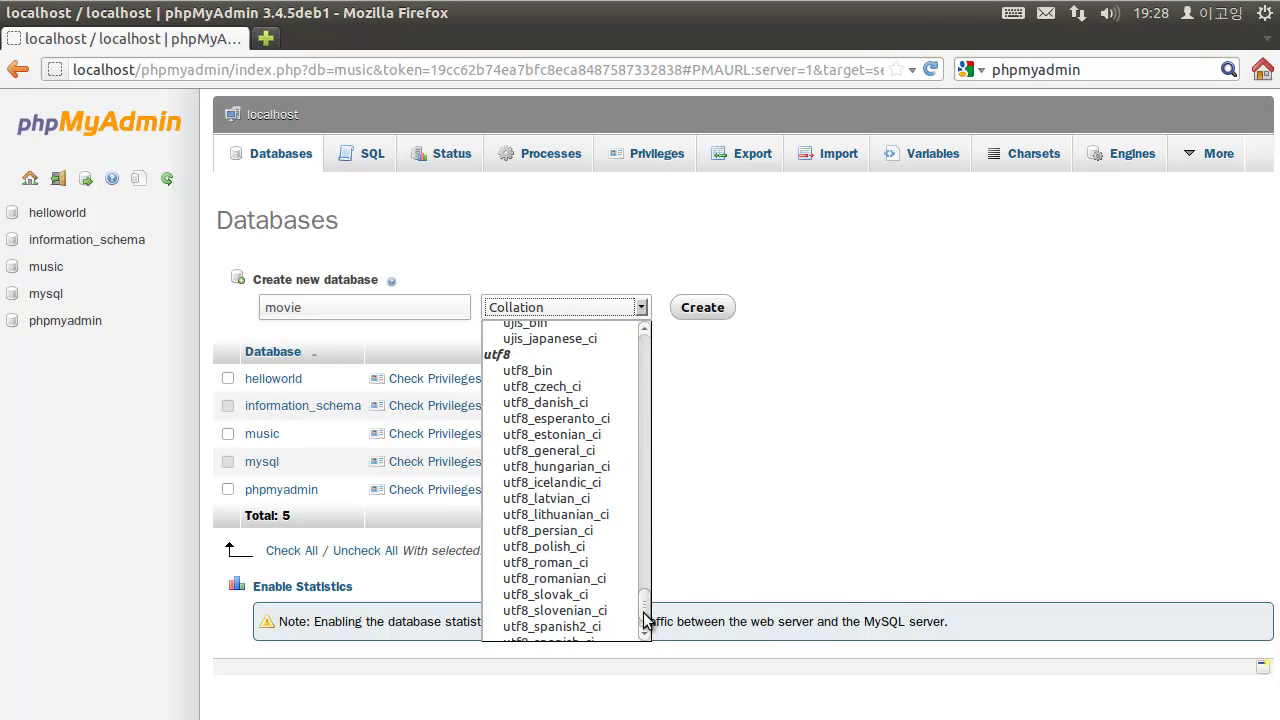
scroll(580, 400, down, 1)
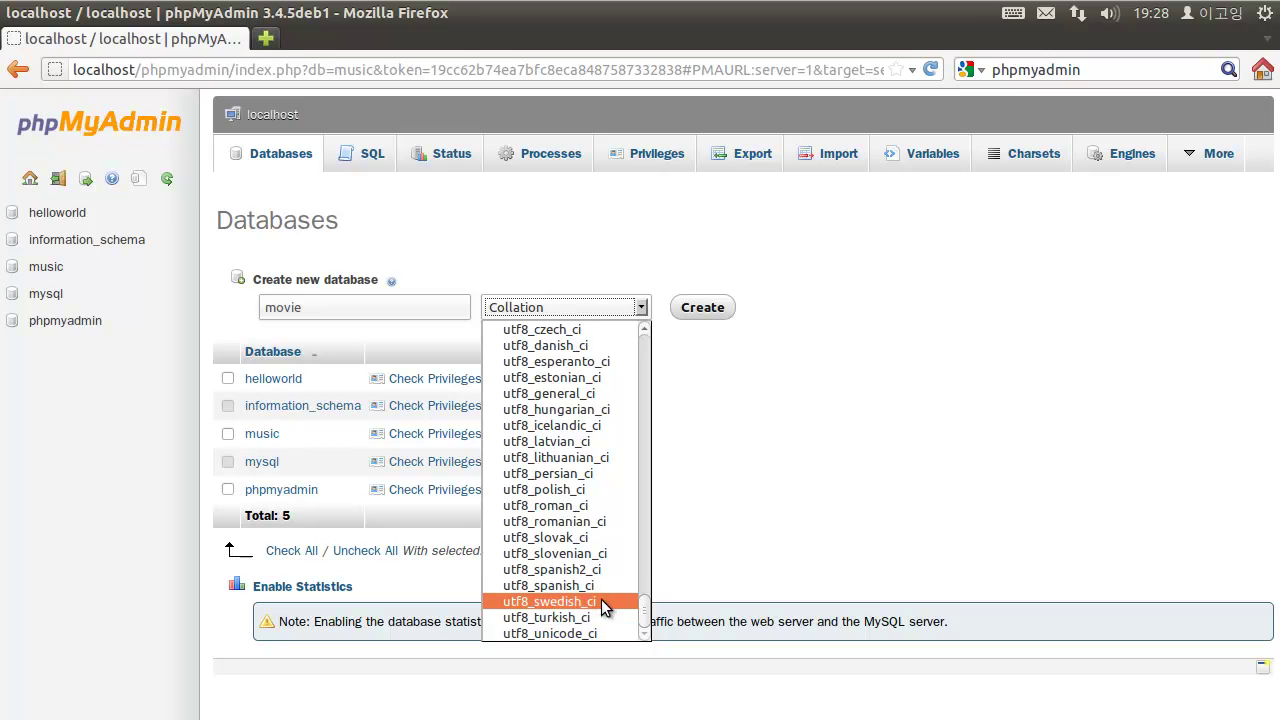
click(602, 391)
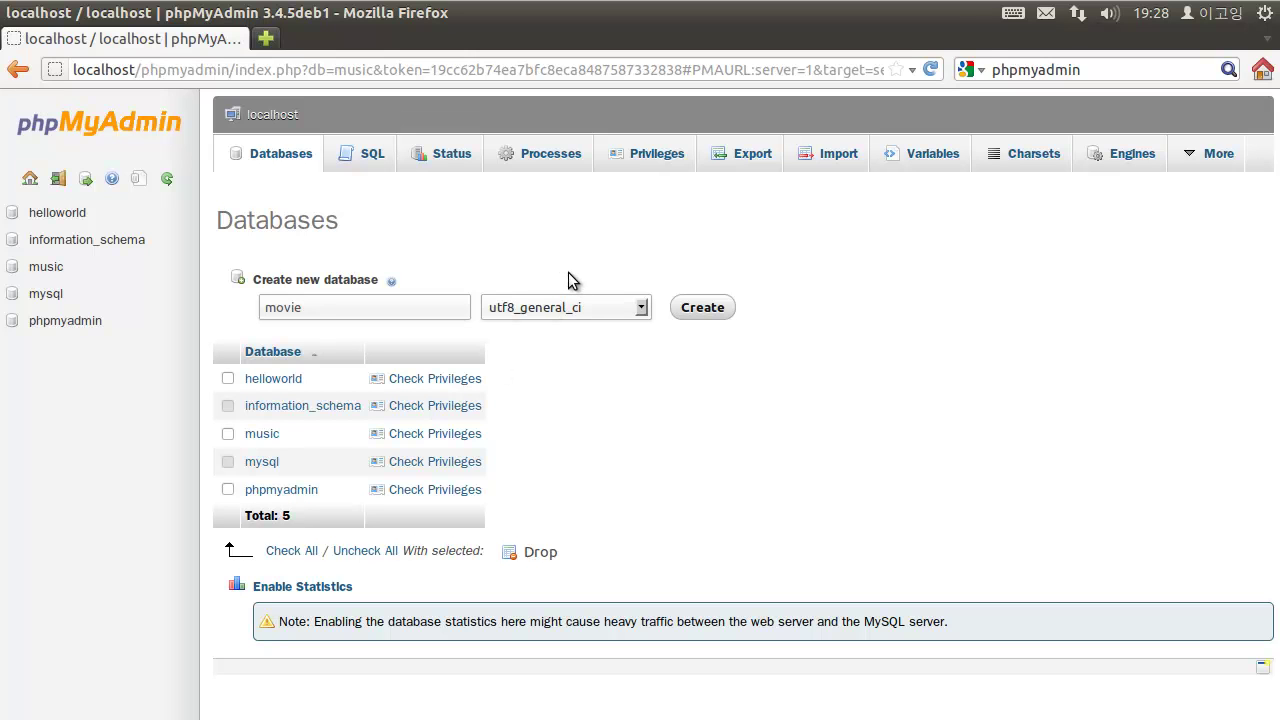
click(703, 308)
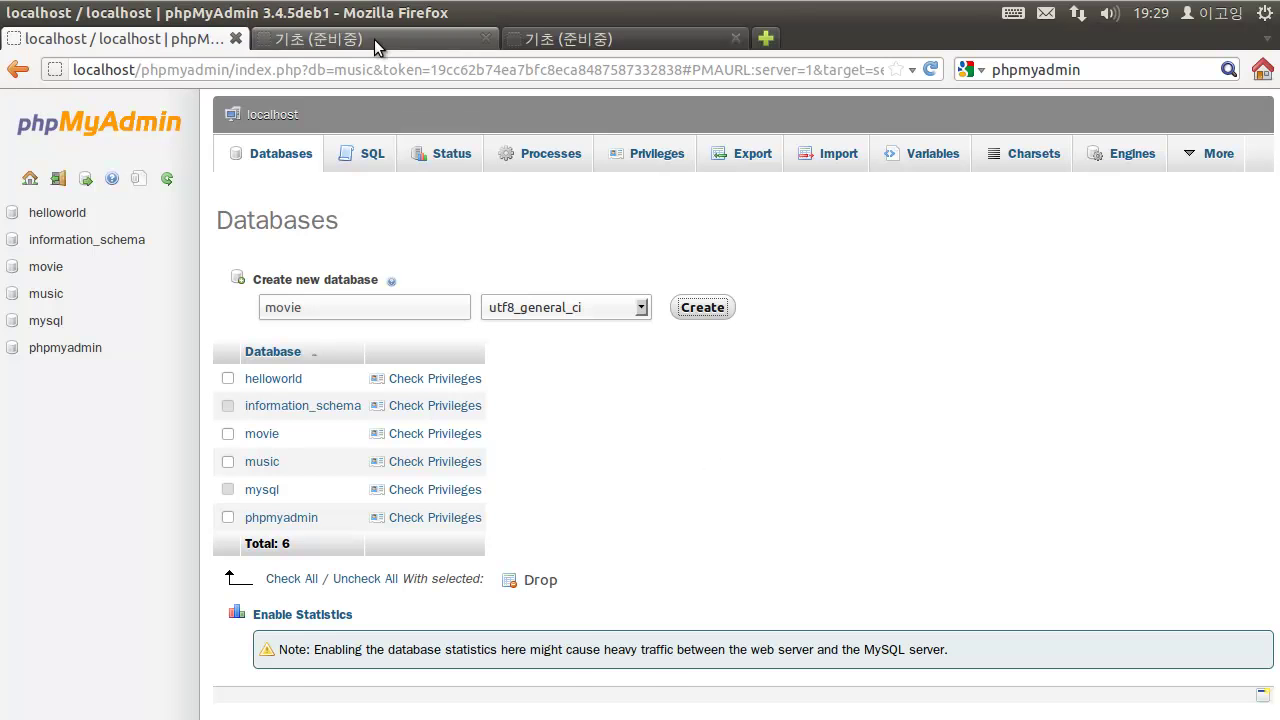
- Examine the database structure diagram and the CREATE DATABASE statement in the two open course pages
click(374, 39)
scroll(534, 492, down, 10)
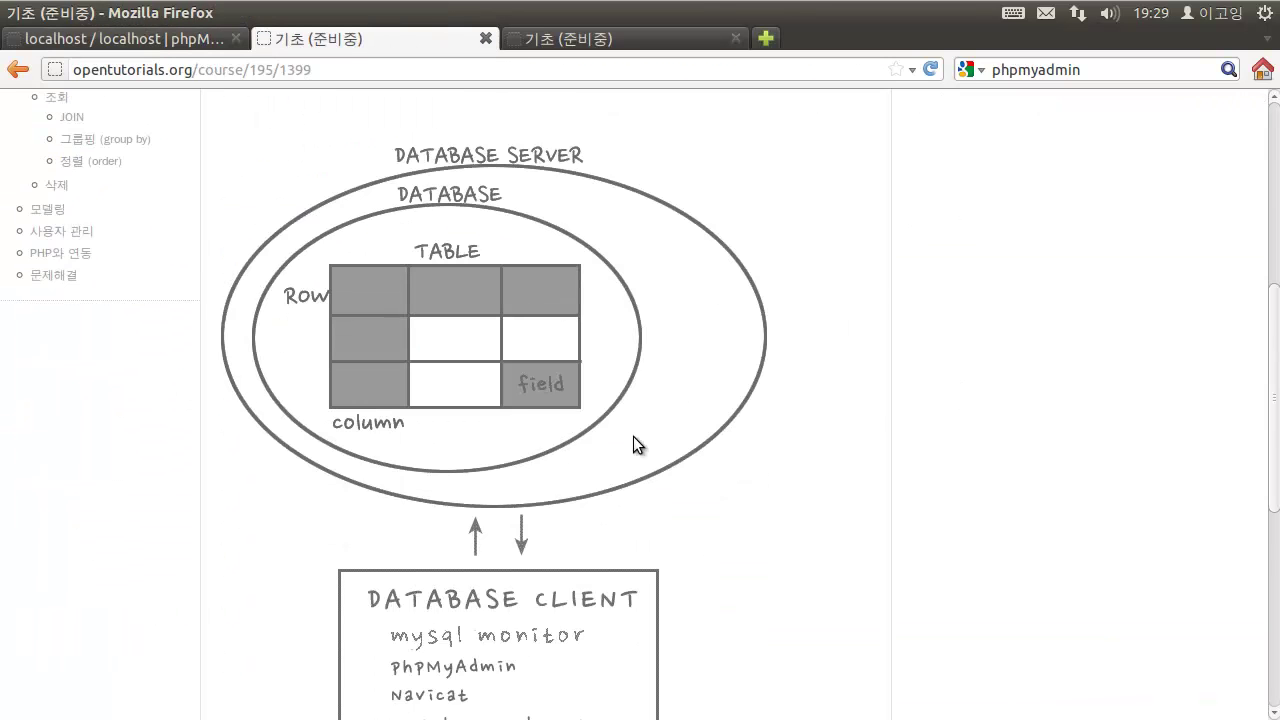
scroll(680, 433, up, 1)
click(610, 44)
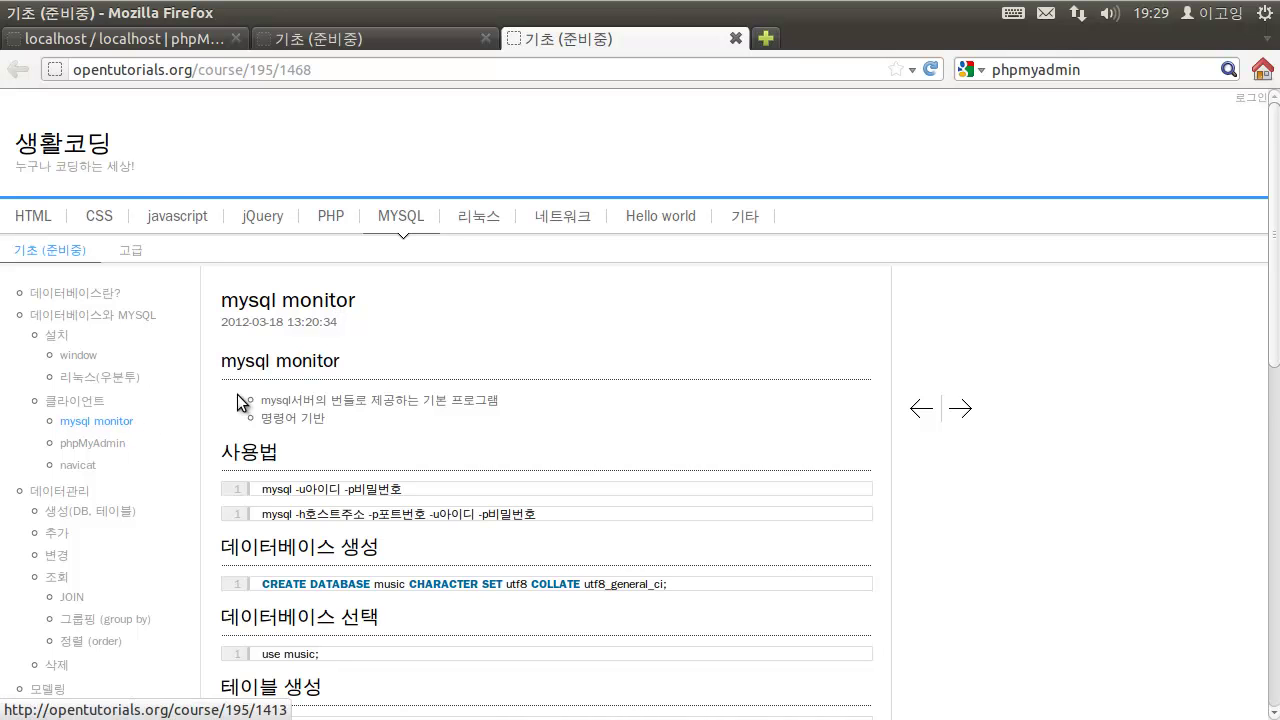
scroll(384, 348, down, 2)
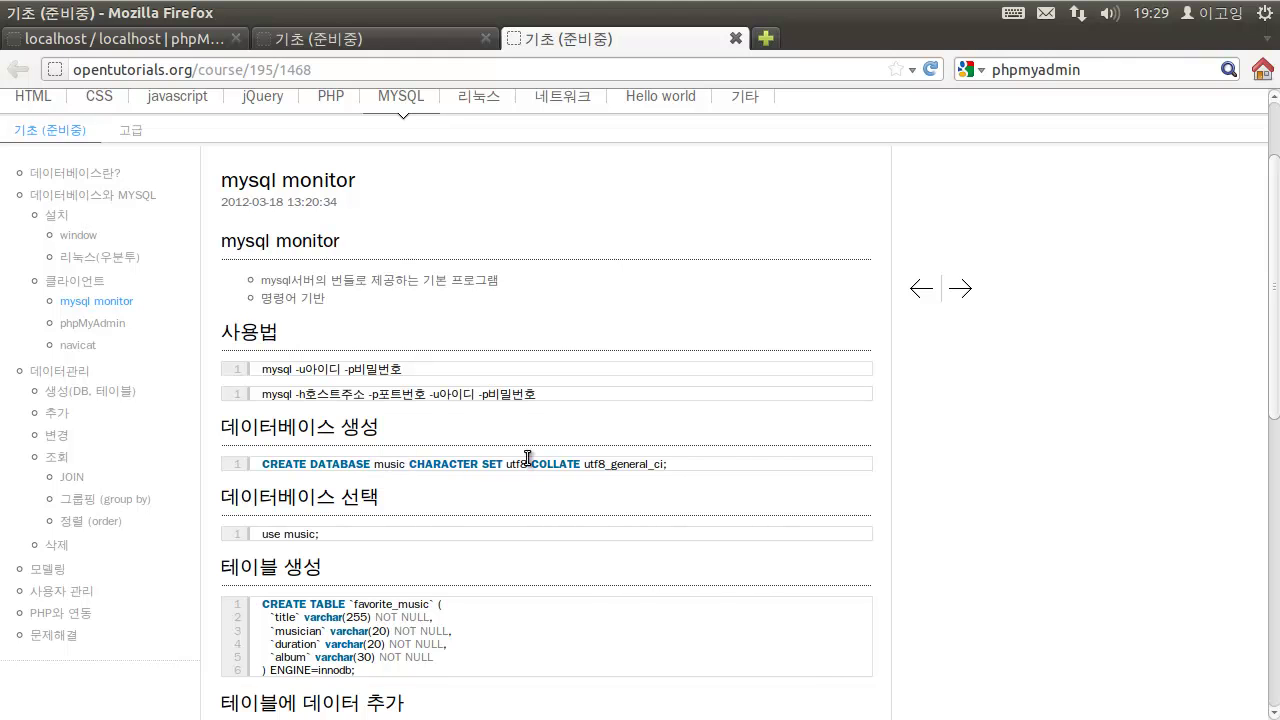
drag(682, 464, 262, 465)
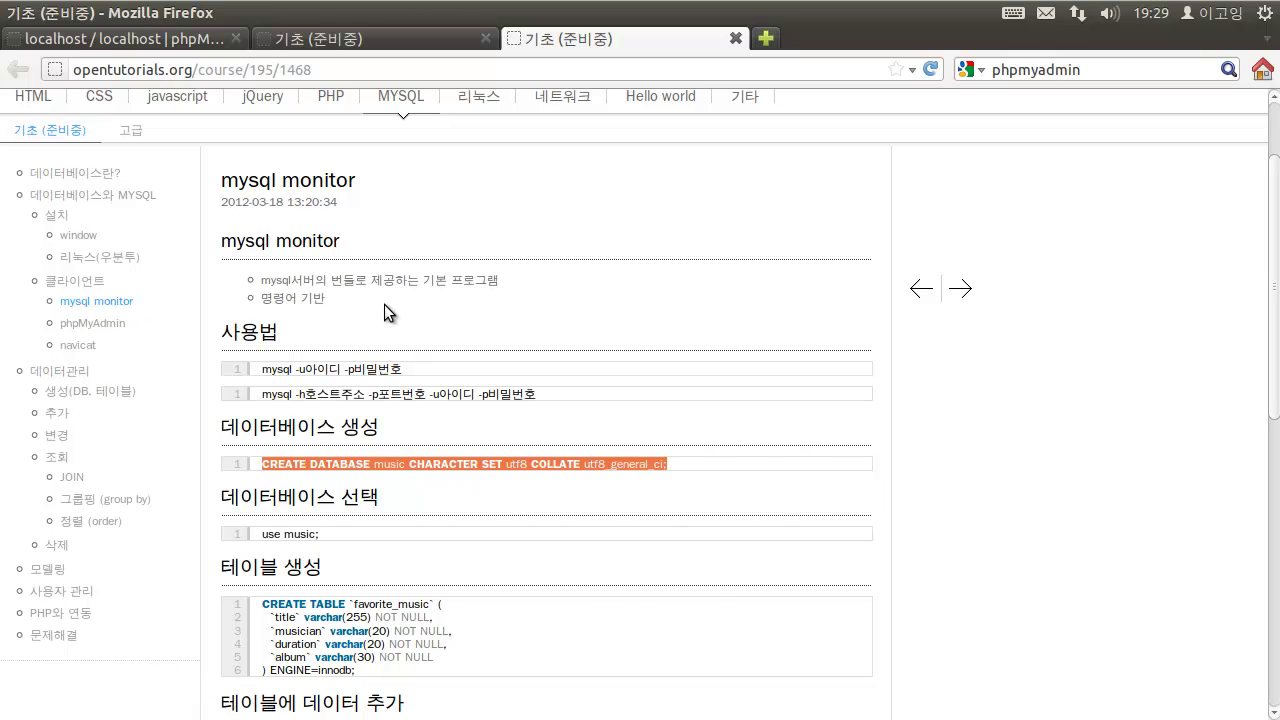
click(556, 350)
- Switch back to phpMyAdmin and open the movie database
click(185, 40)
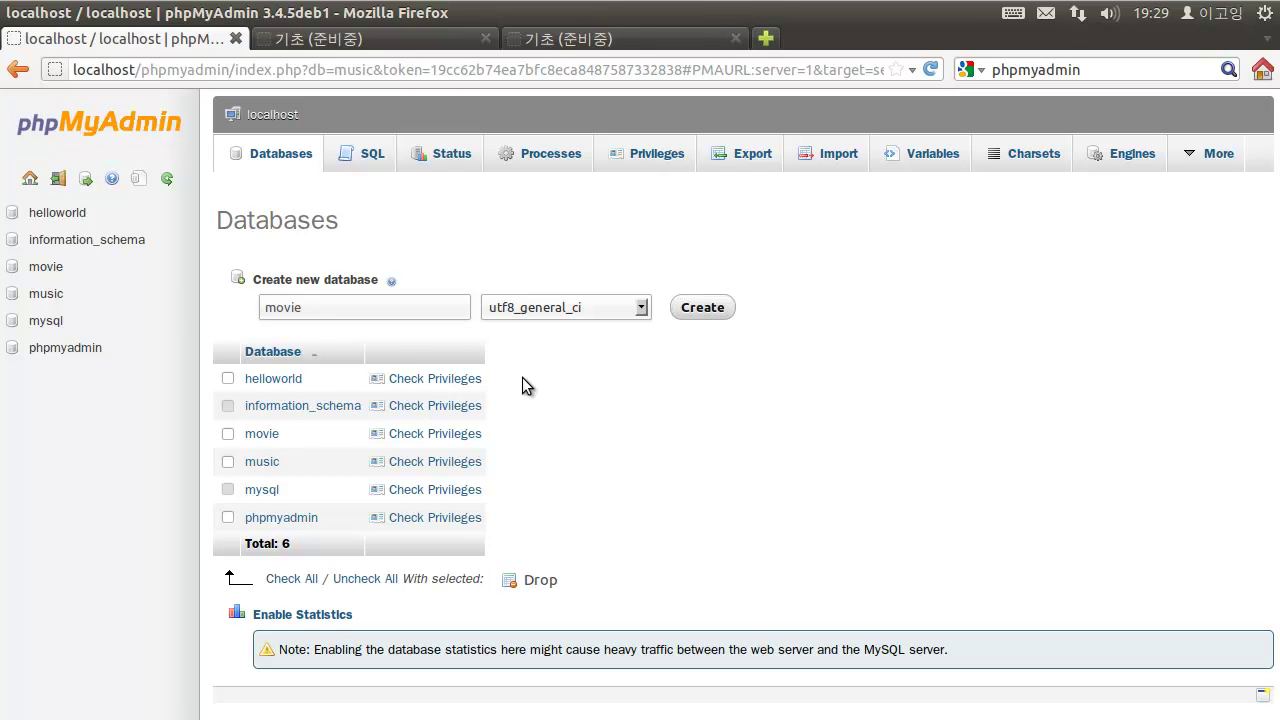
click(61, 271)
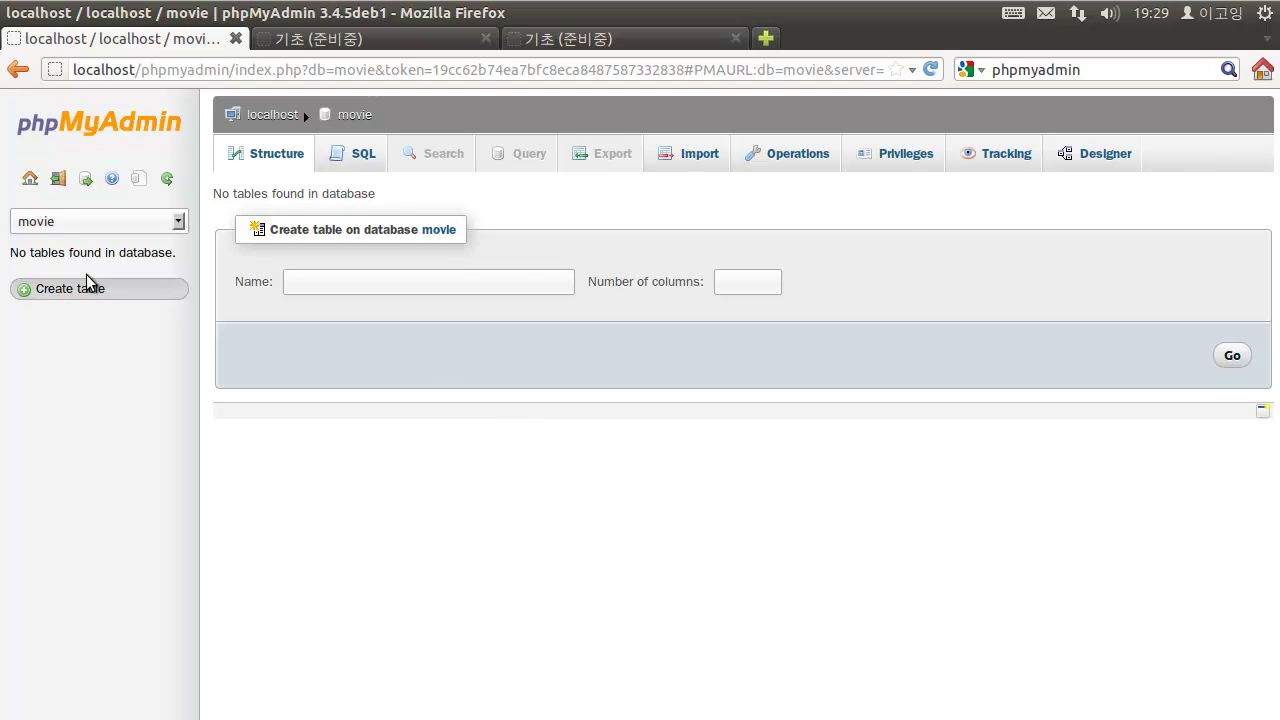
click(126, 222)
click(126, 222)
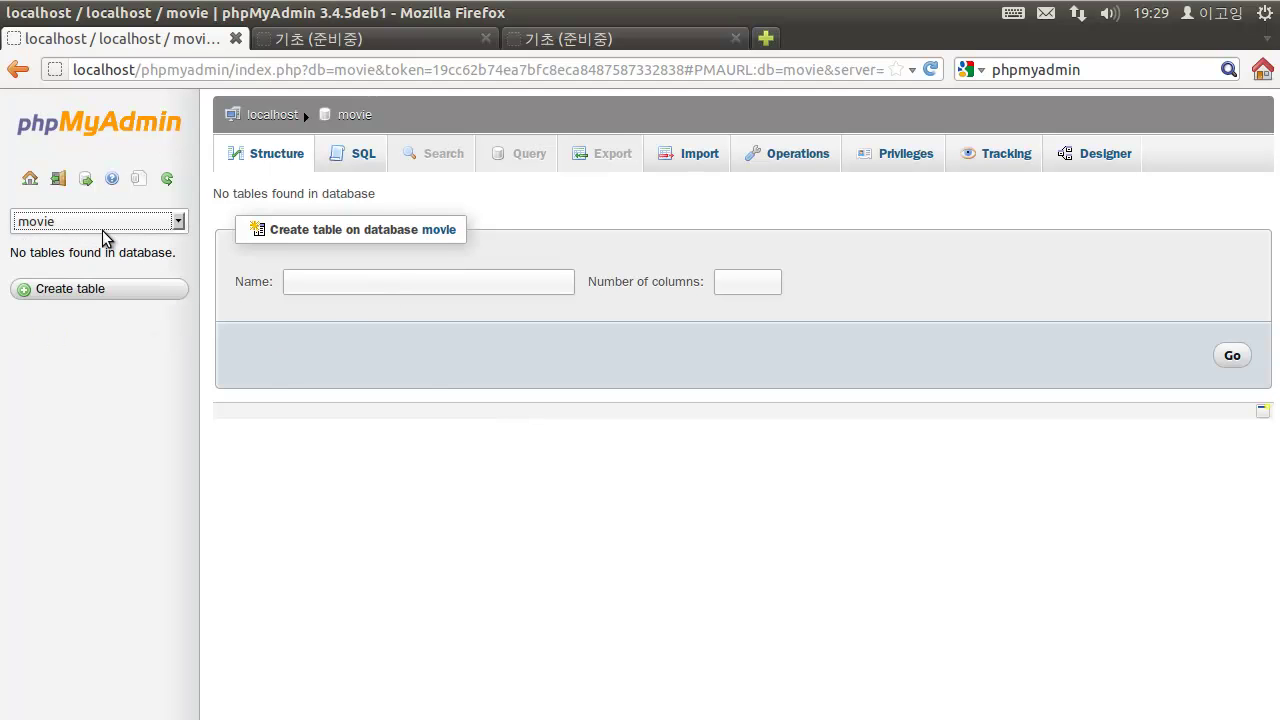
click(112, 222)
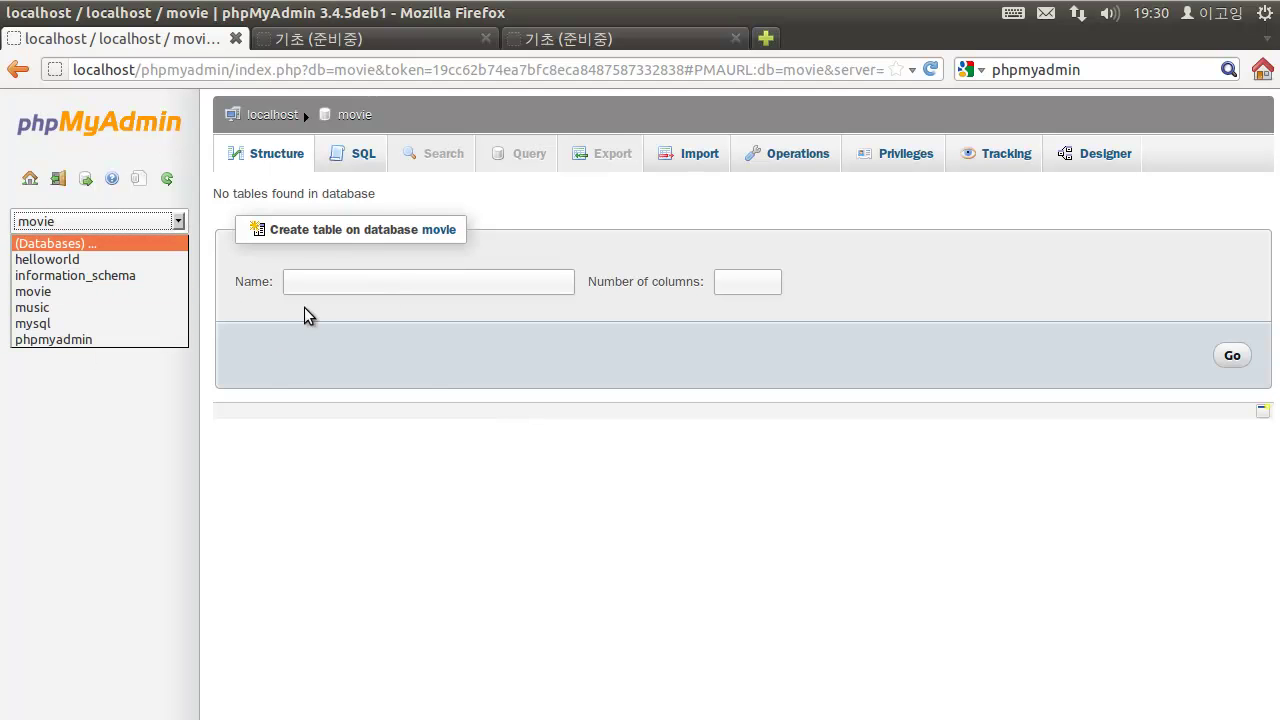
click(290, 341)
click(113, 222)
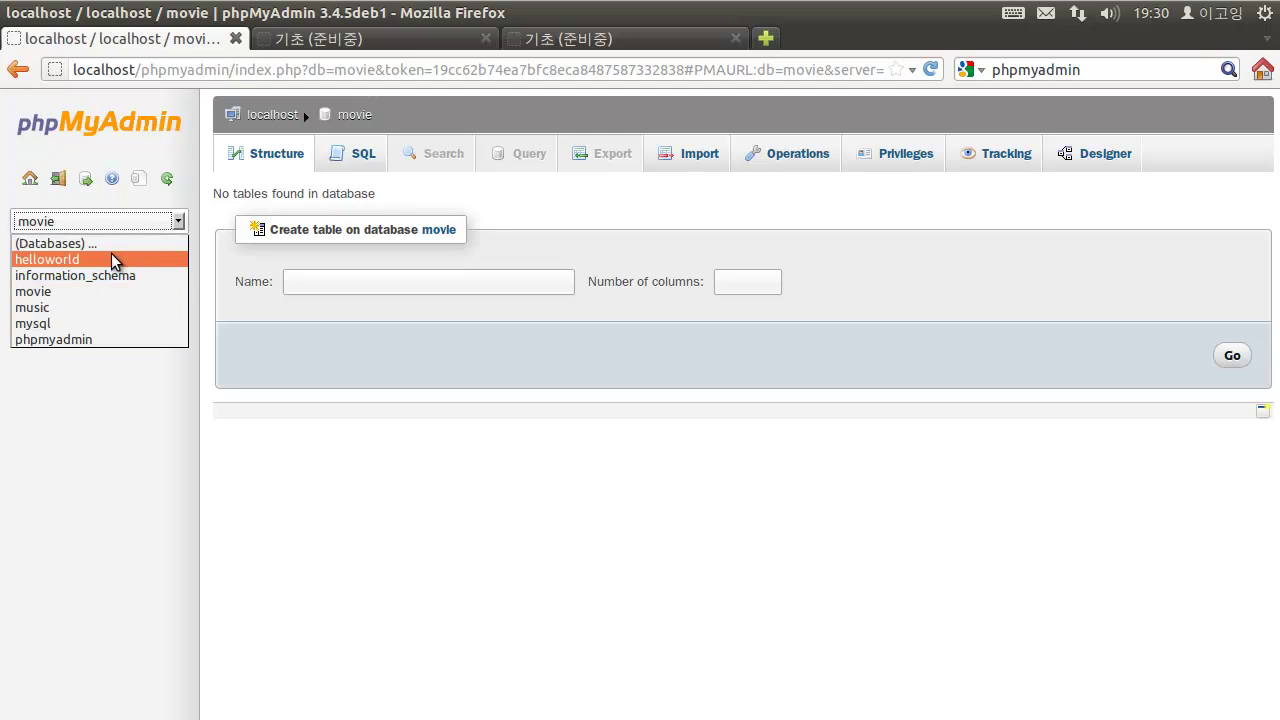
click(303, 369)
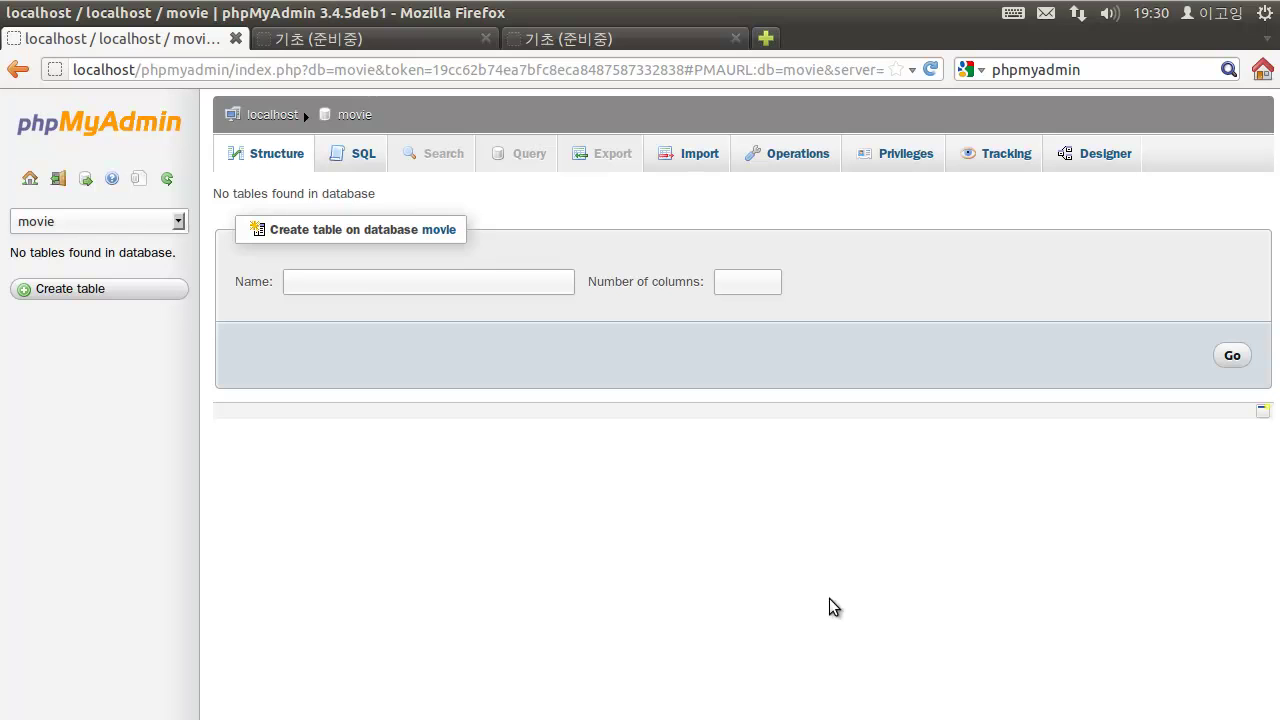
- Start a new table named favorite_movie with 3 columns in the movie database
click(365, 290)
text(favorite_movie)
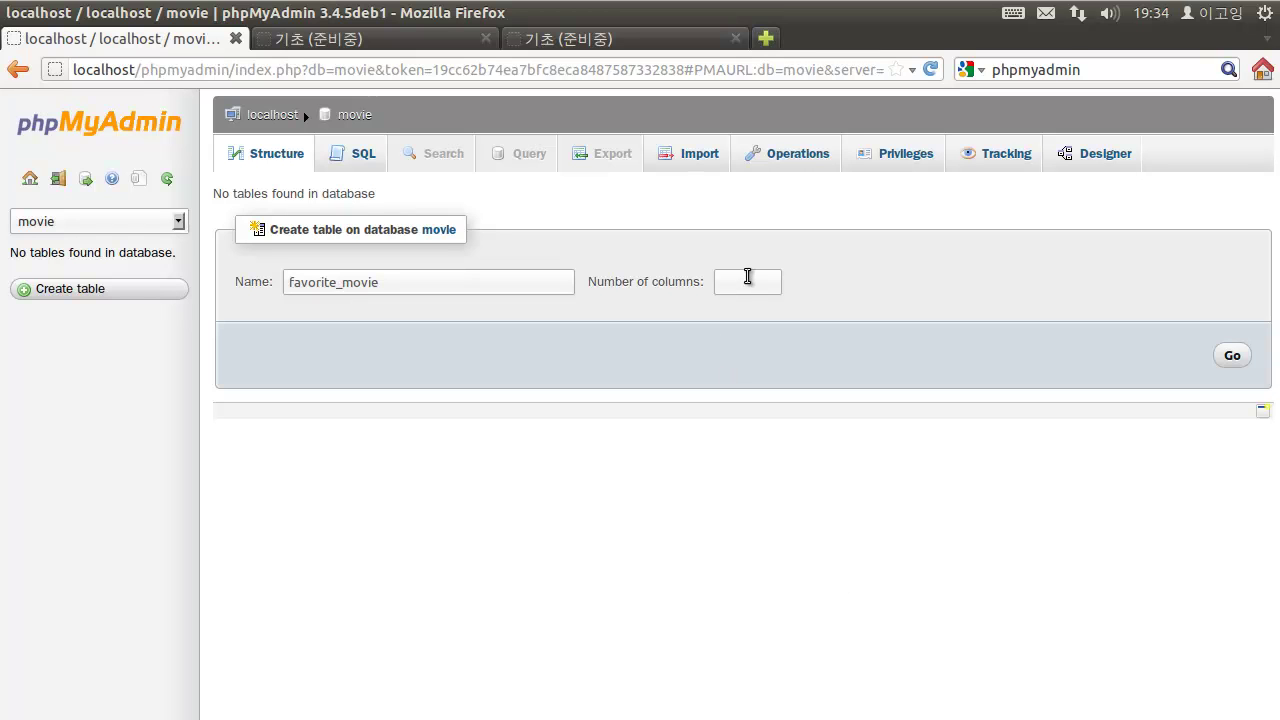
click(748, 277)
text(3)
click(1230, 357)
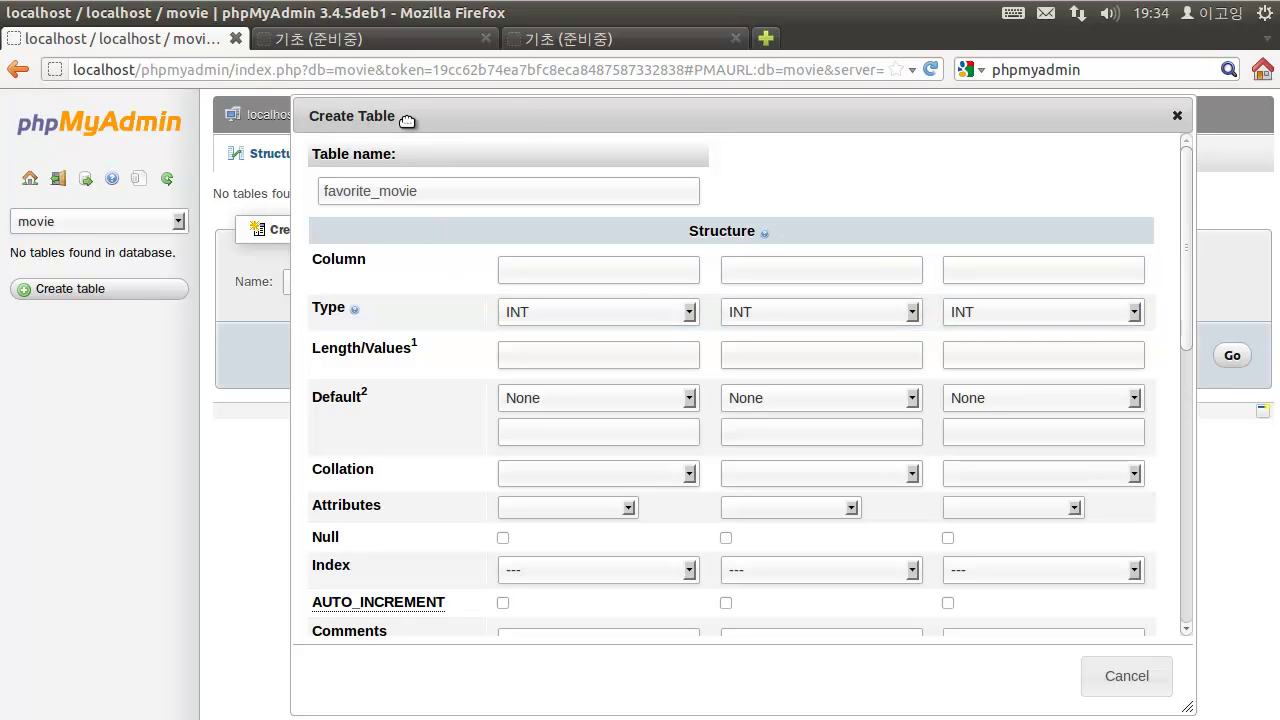
- Name the three columns of the new table id, title and director
drag(513, 117, 473, 113)
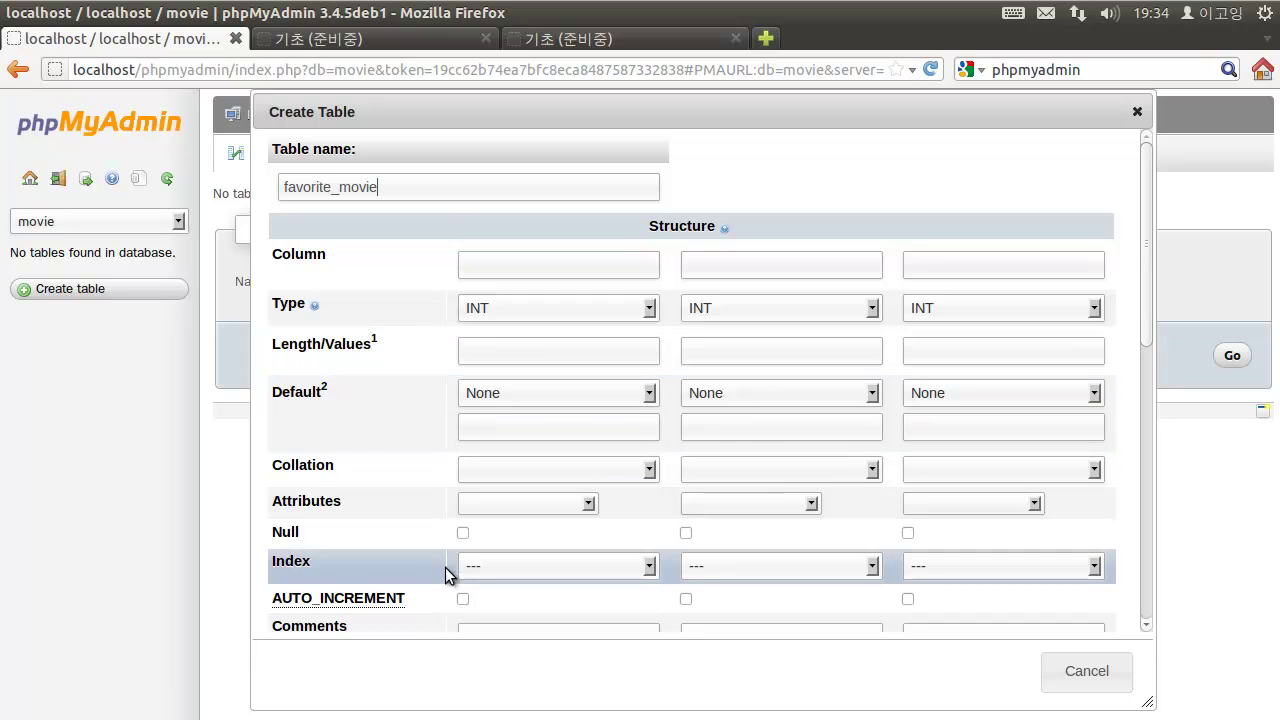
click(570, 264)
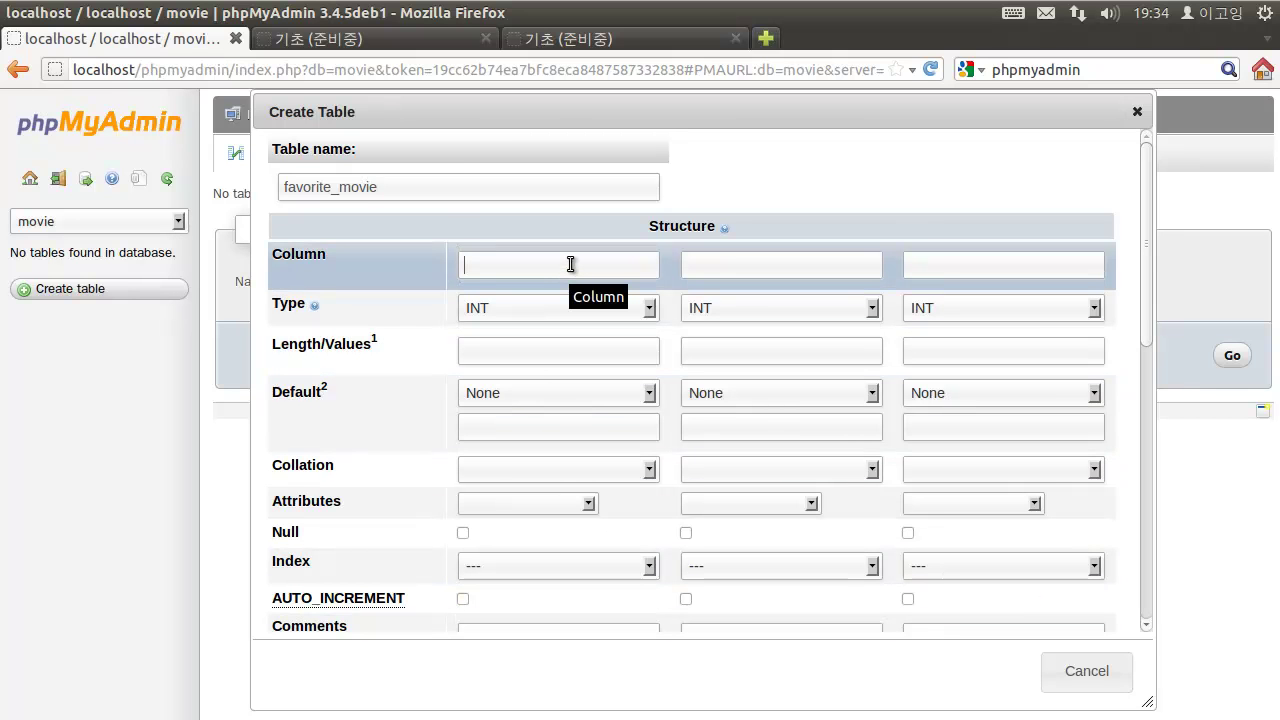
text(id)
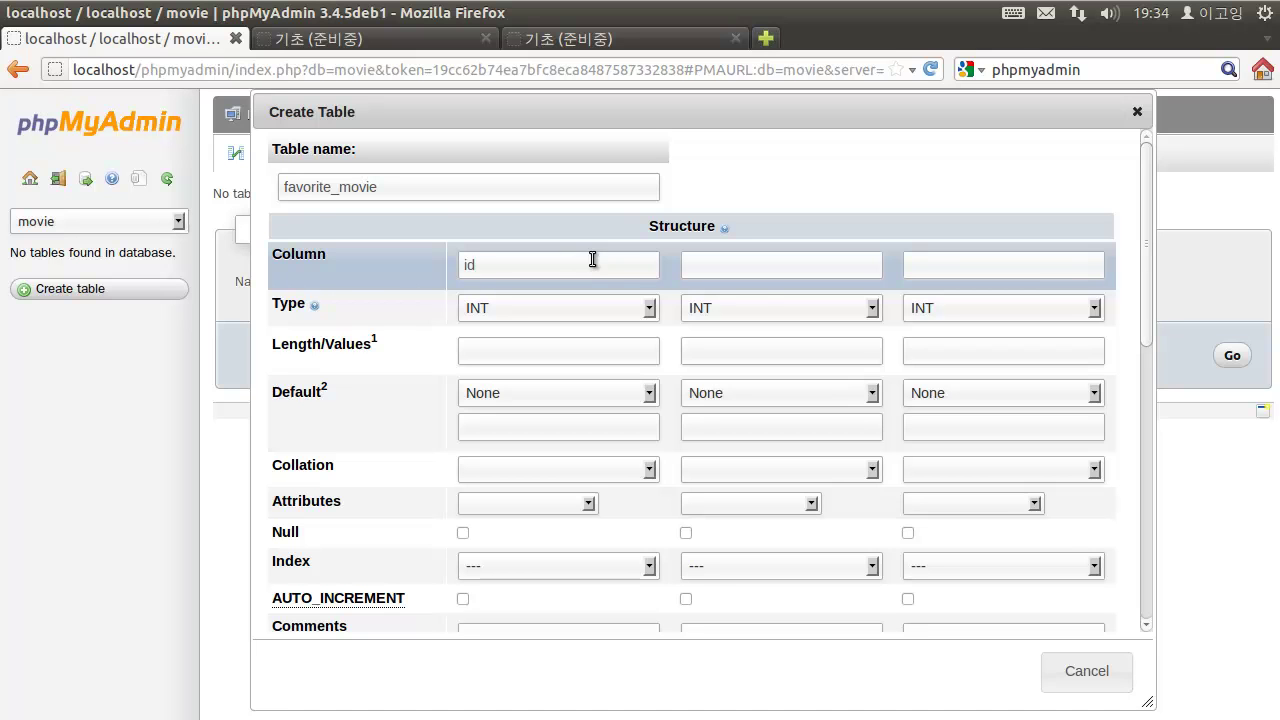
click(776, 270)
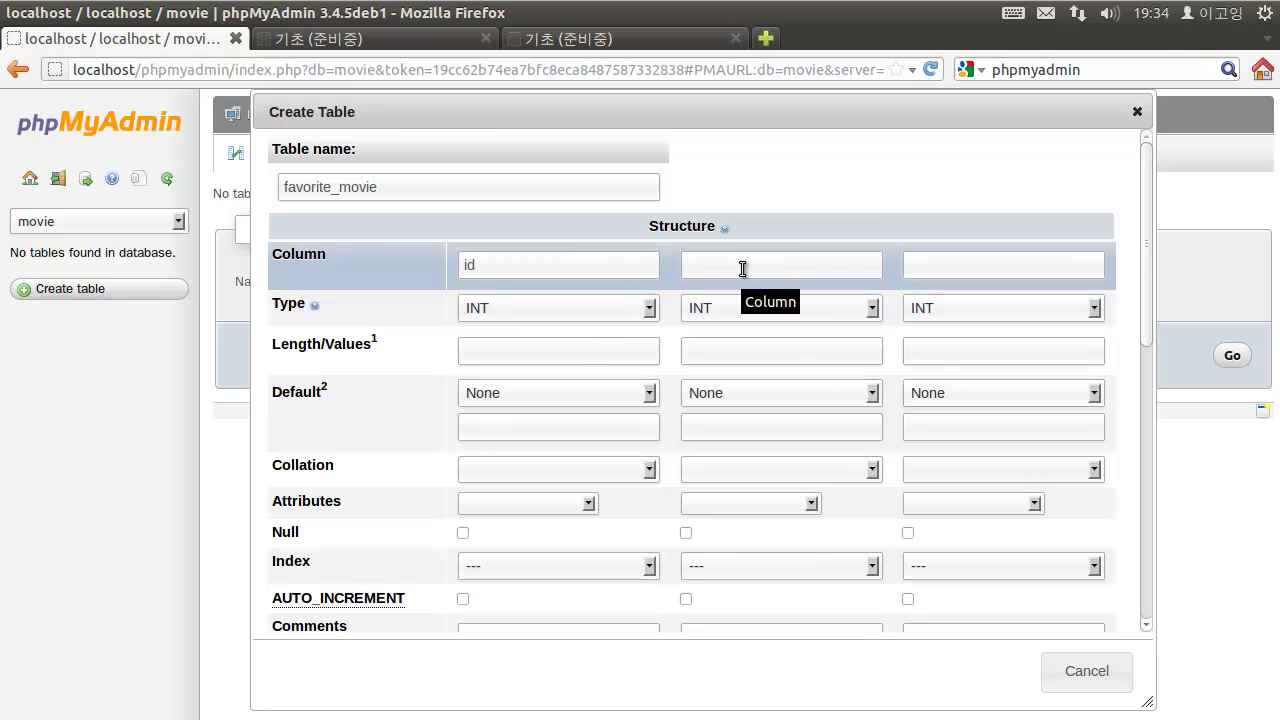
text(title)
click(1014, 266)
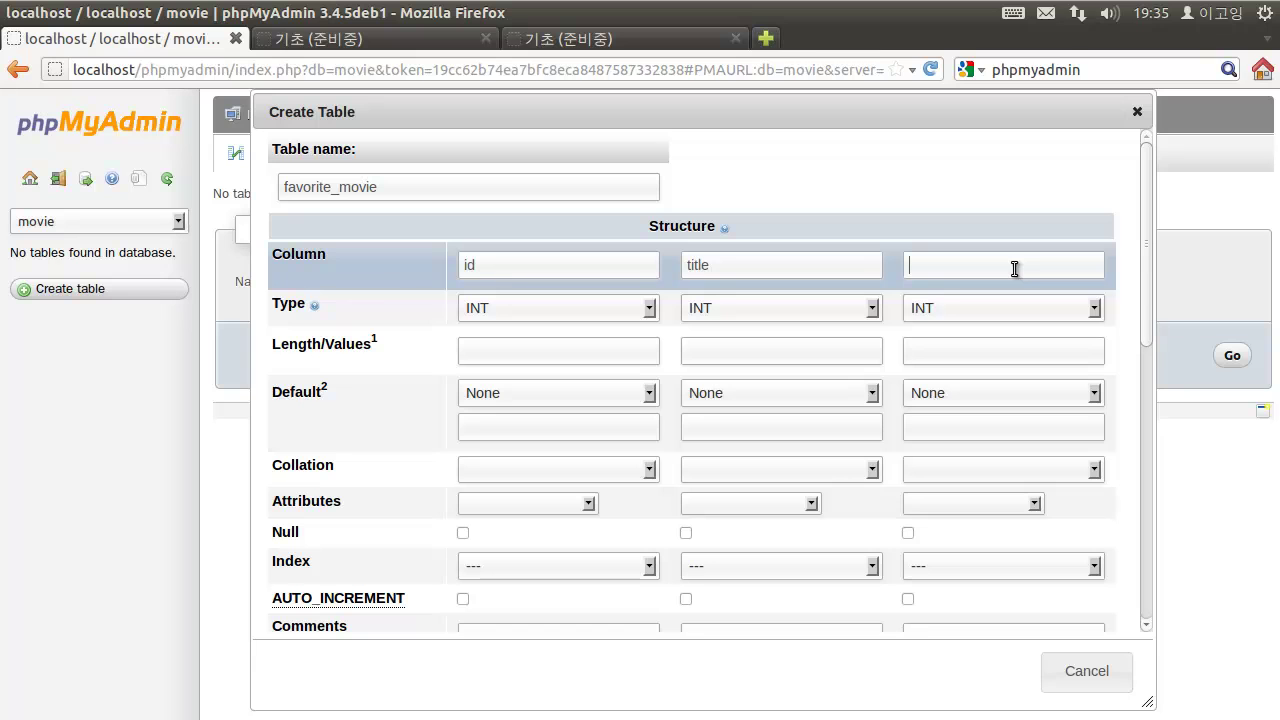
text(director)
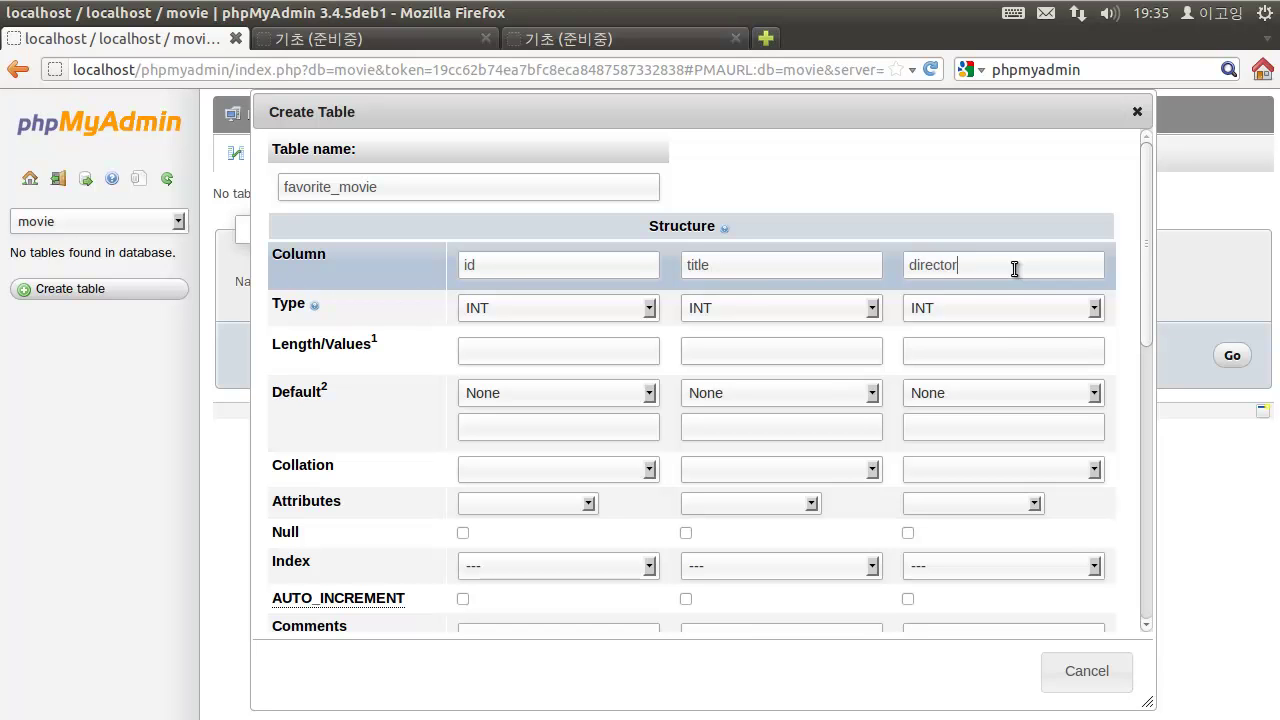
- Enable AUTO_INCREMENT for the id column
click(500, 262)
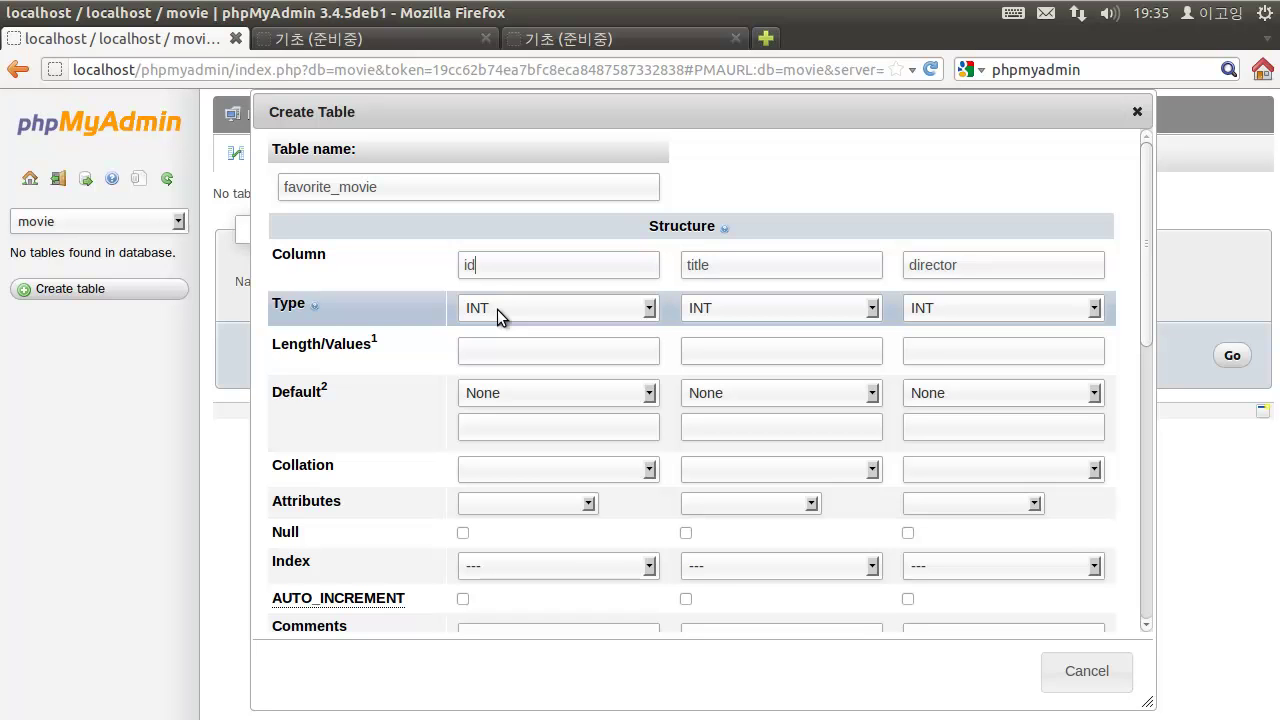
click(524, 266)
click(505, 355)
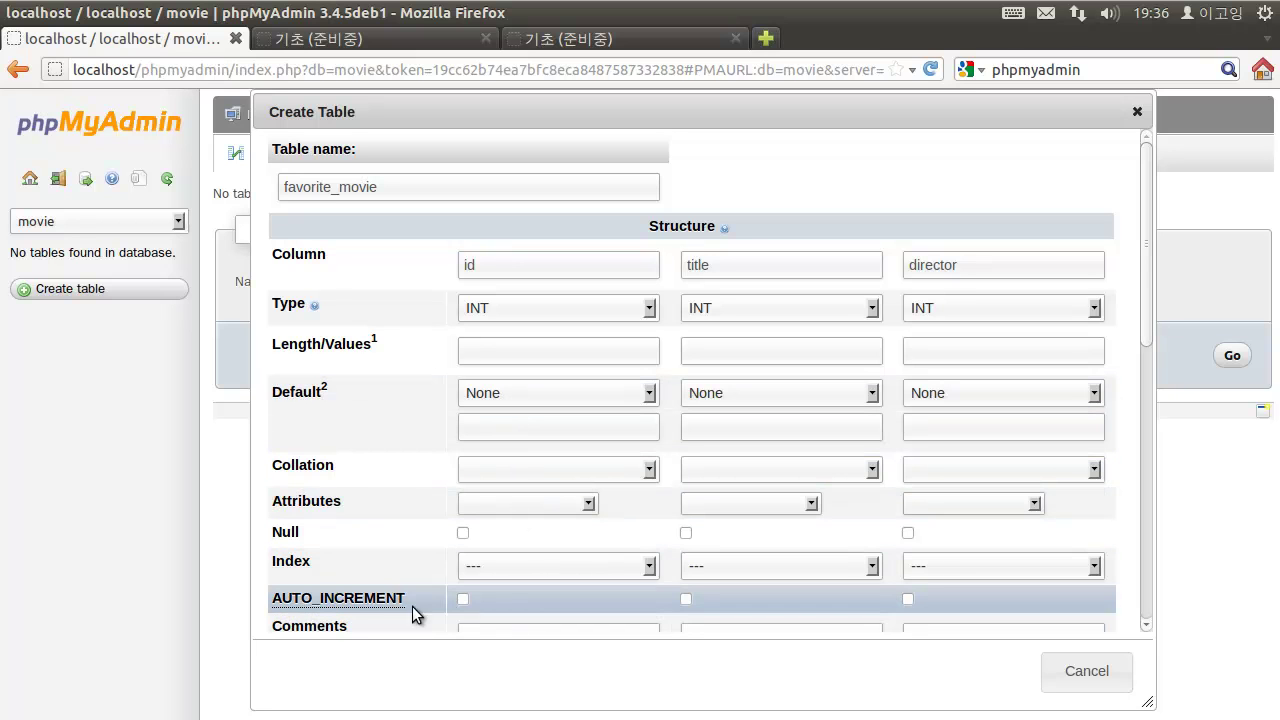
click(463, 599)
- Look through the remaining column and table settings of the favorite_movie definition
scroll(516, 601, down, 4)
scroll(516, 594, up, 4)
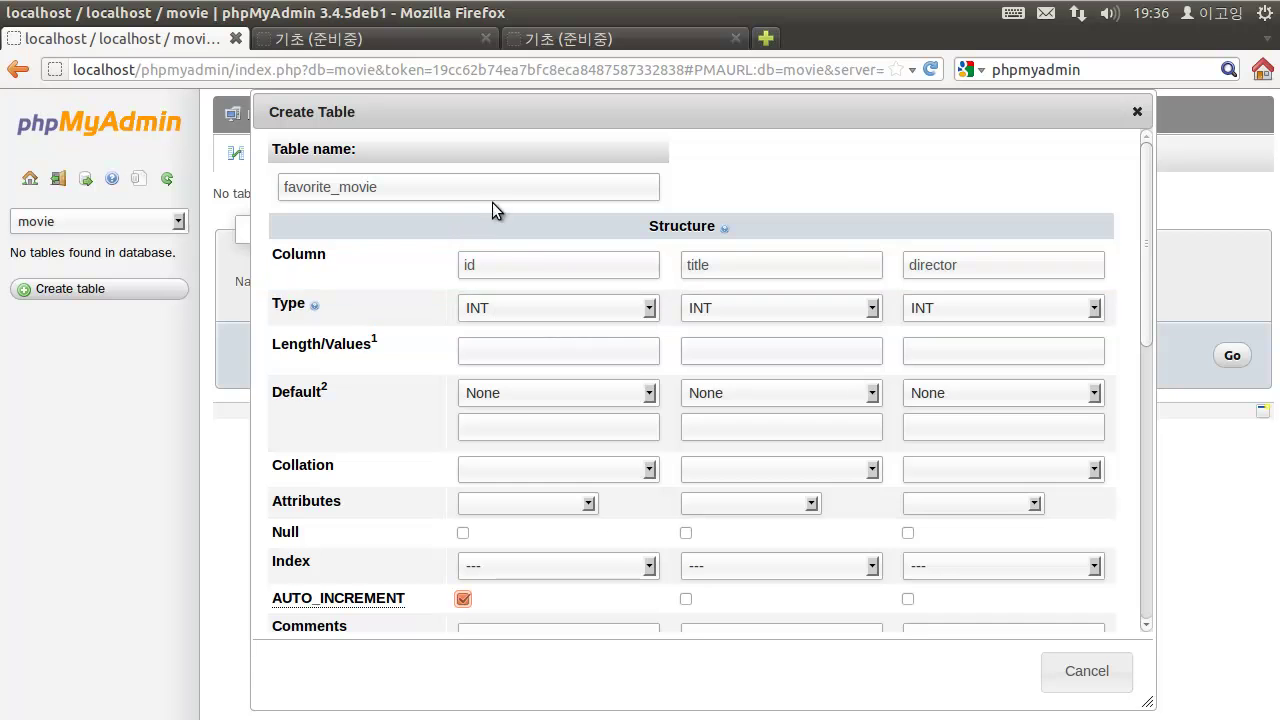
scroll(538, 224, down, 2)
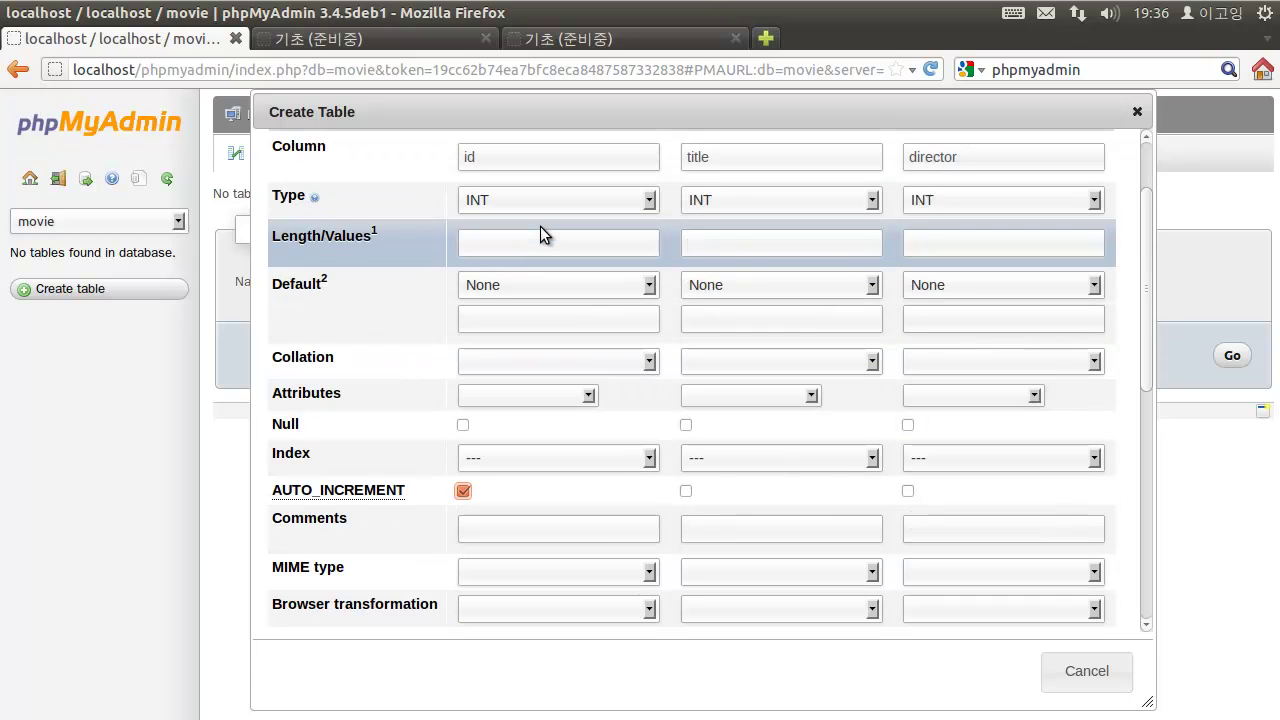
scroll(540, 230, down, 1)
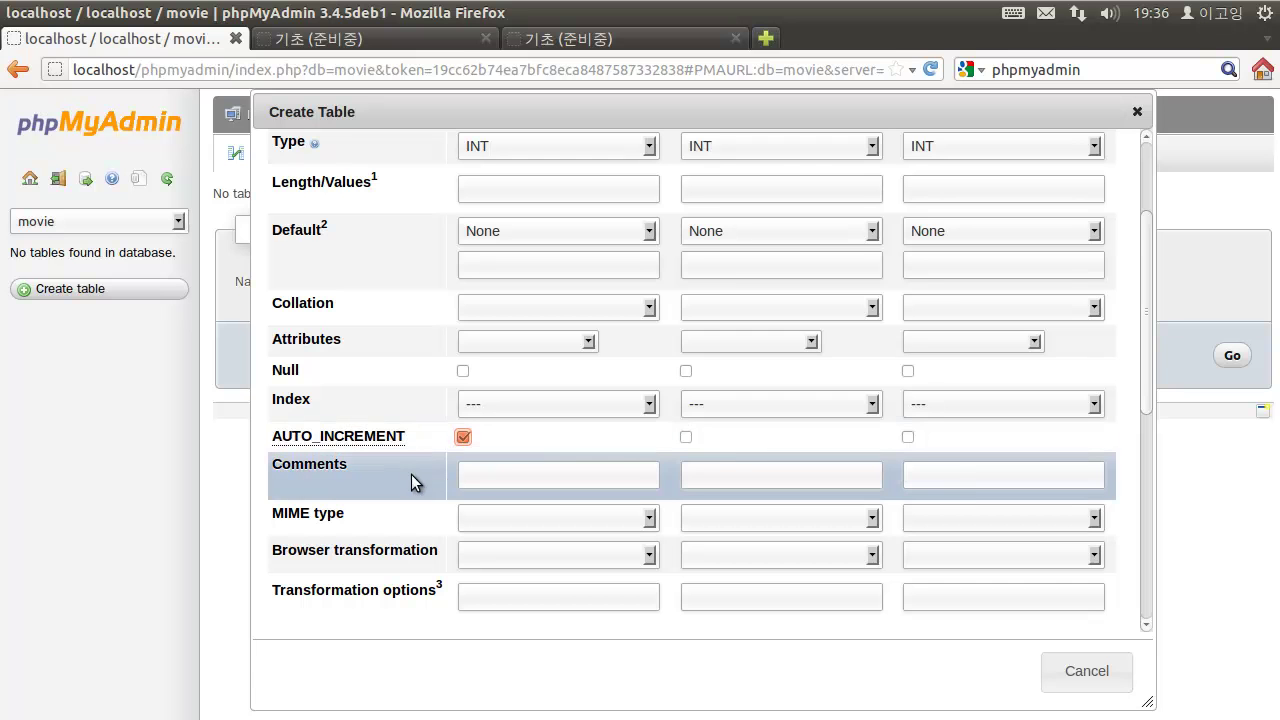
scroll(486, 477, up, 3)
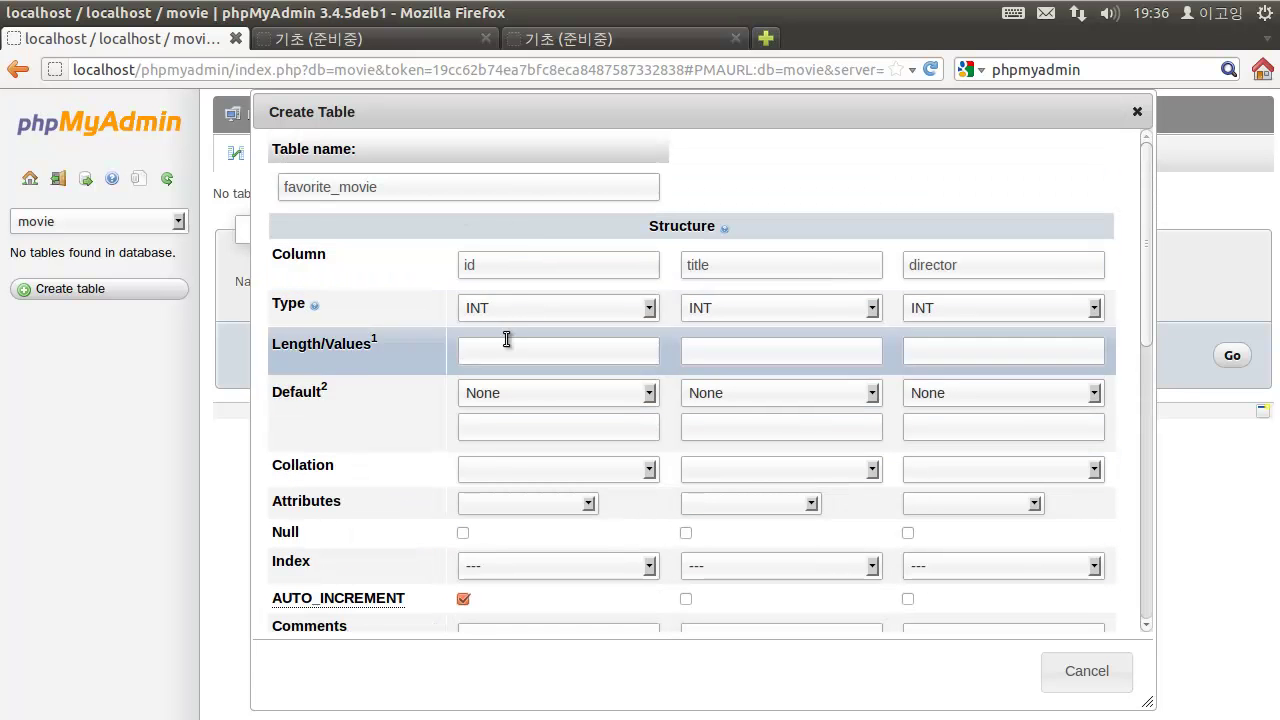
scroll(530, 330, down, 3)
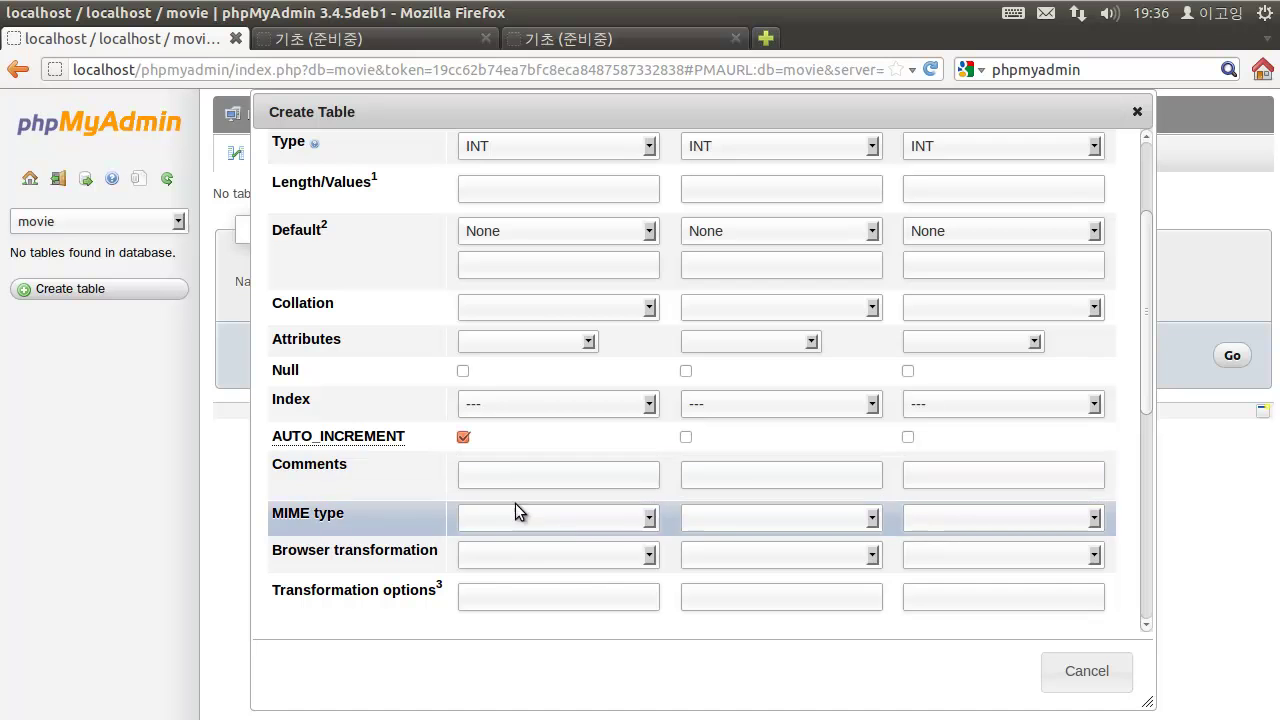
scroll(497, 594, down, 5)
scroll(580, 510, down, 2)
scroll(643, 480, up, 10)
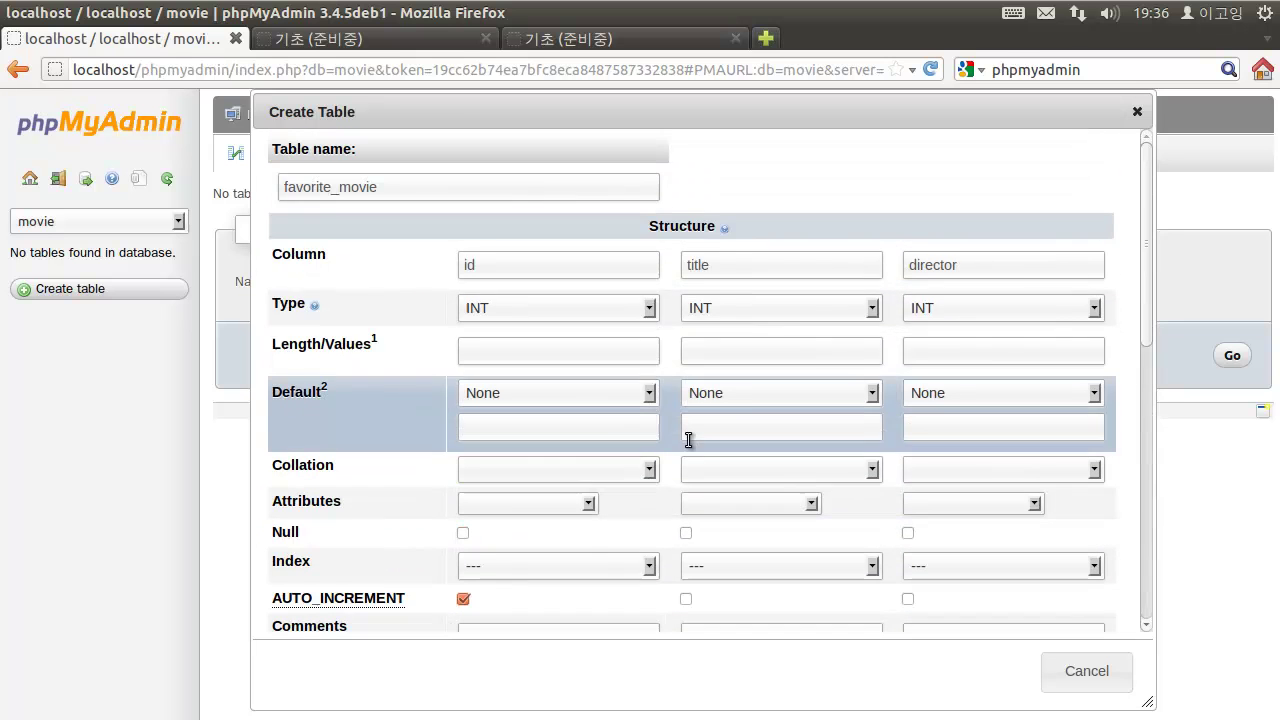
- Set the title column's data type to VARCHAR
click(749, 308)
click(751, 349)
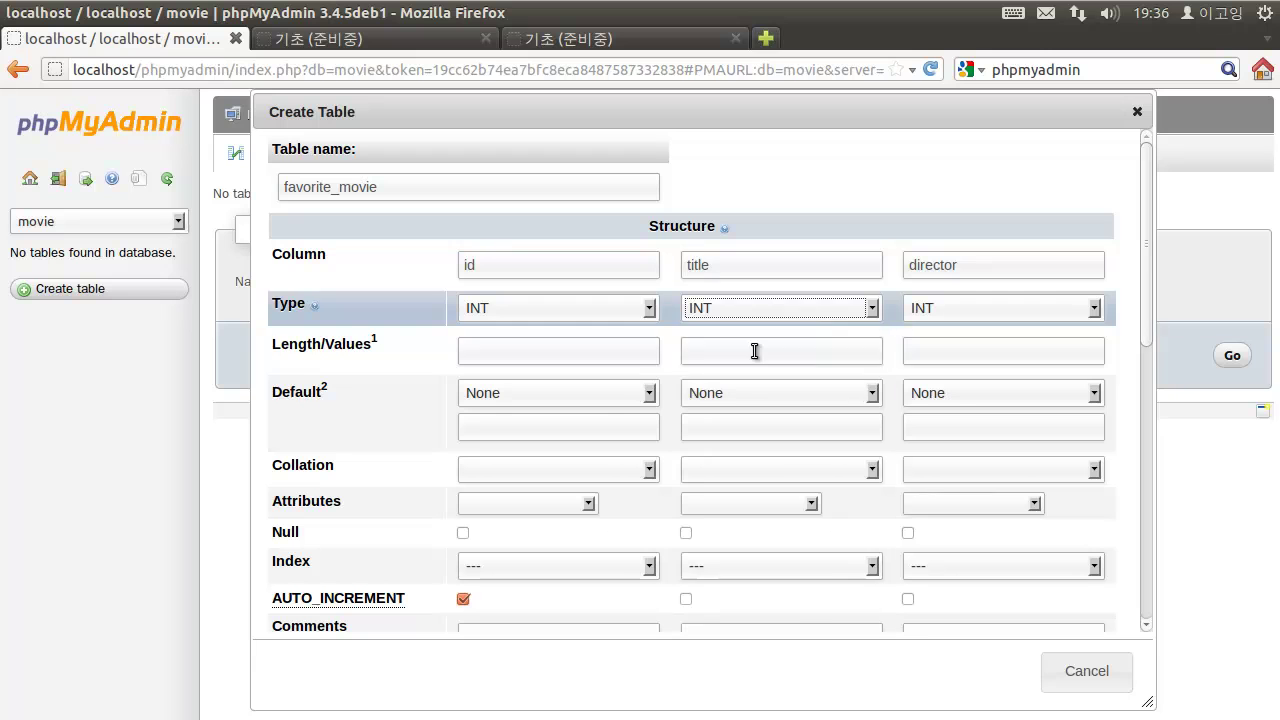
click(757, 355)
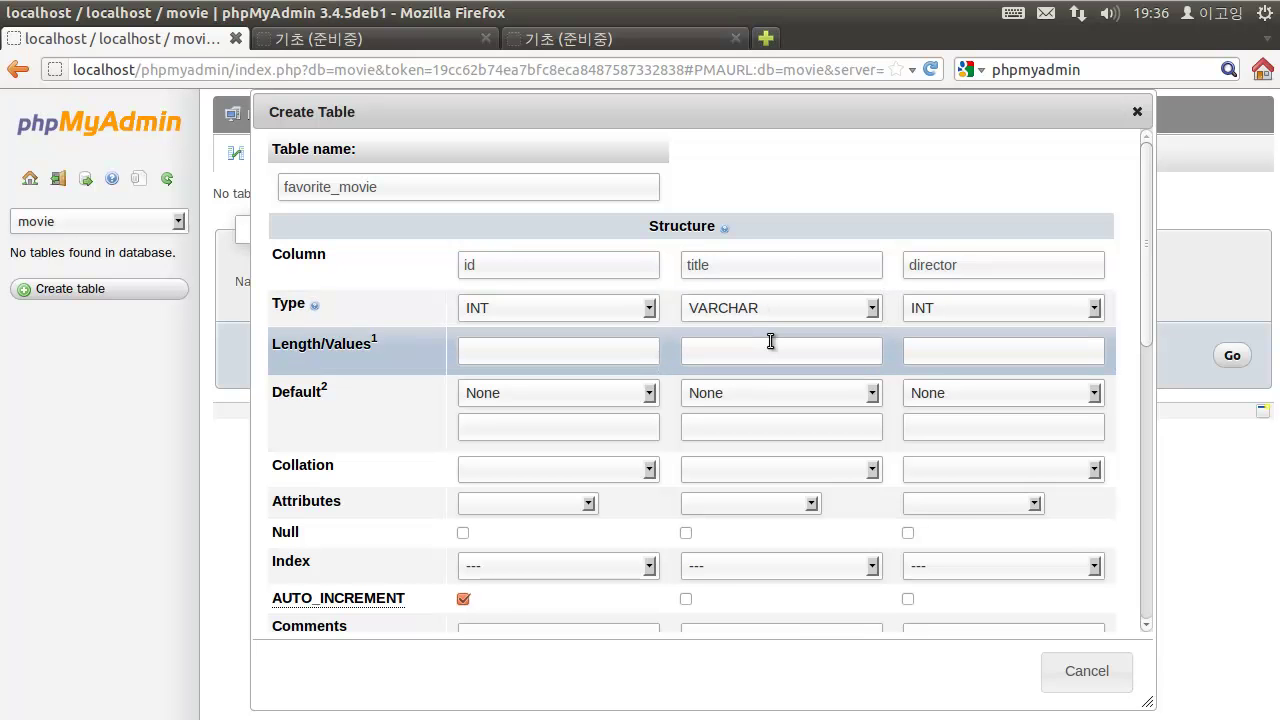
- Set the title column's length to 255
text(255)
double_click(770, 342)
click(783, 347)
- Set the director column's data type to VARCHAR with a length of 50
scroll(783, 350, down, 1)
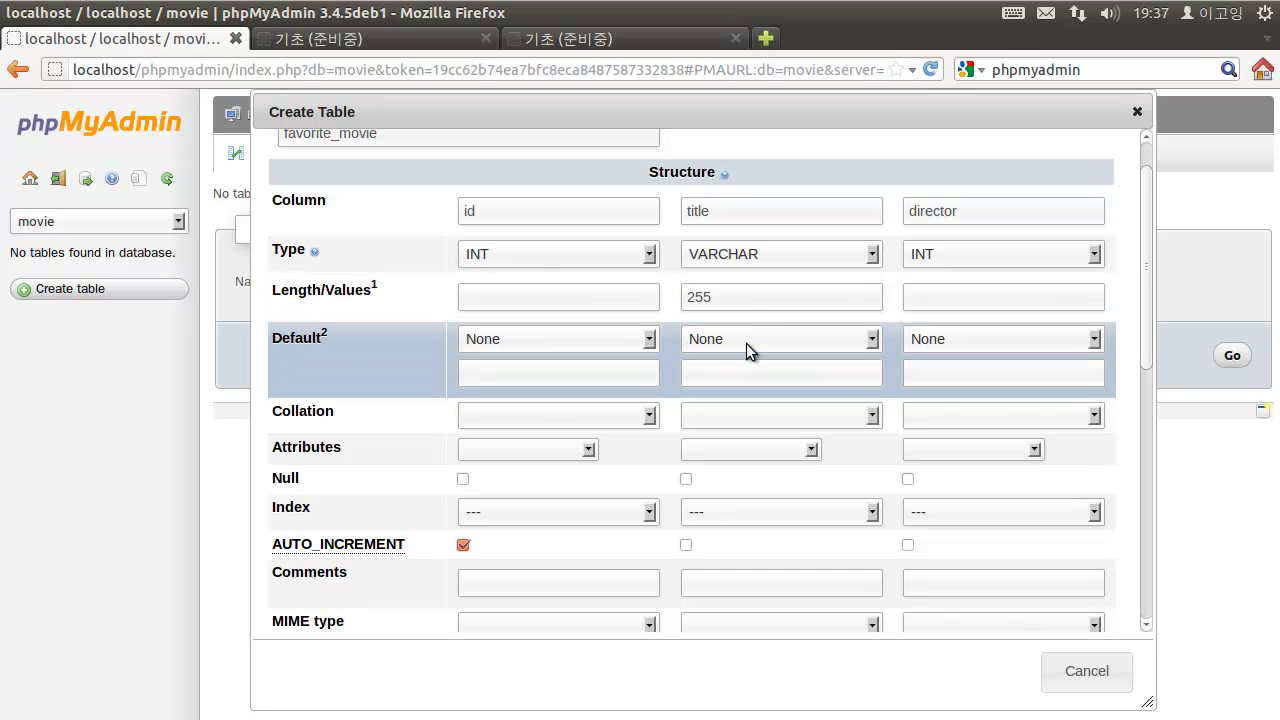
scroll(746, 475, down, 2)
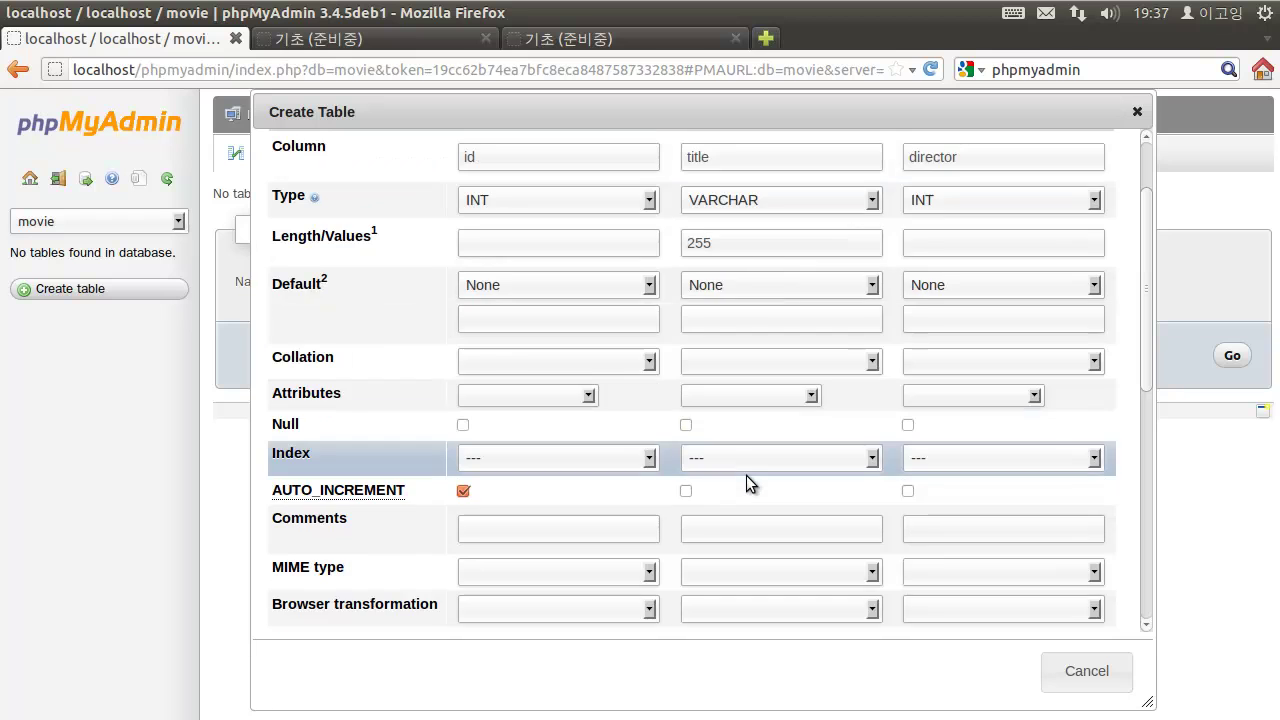
scroll(748, 485, down, 2)
scroll(940, 486, up, 5)
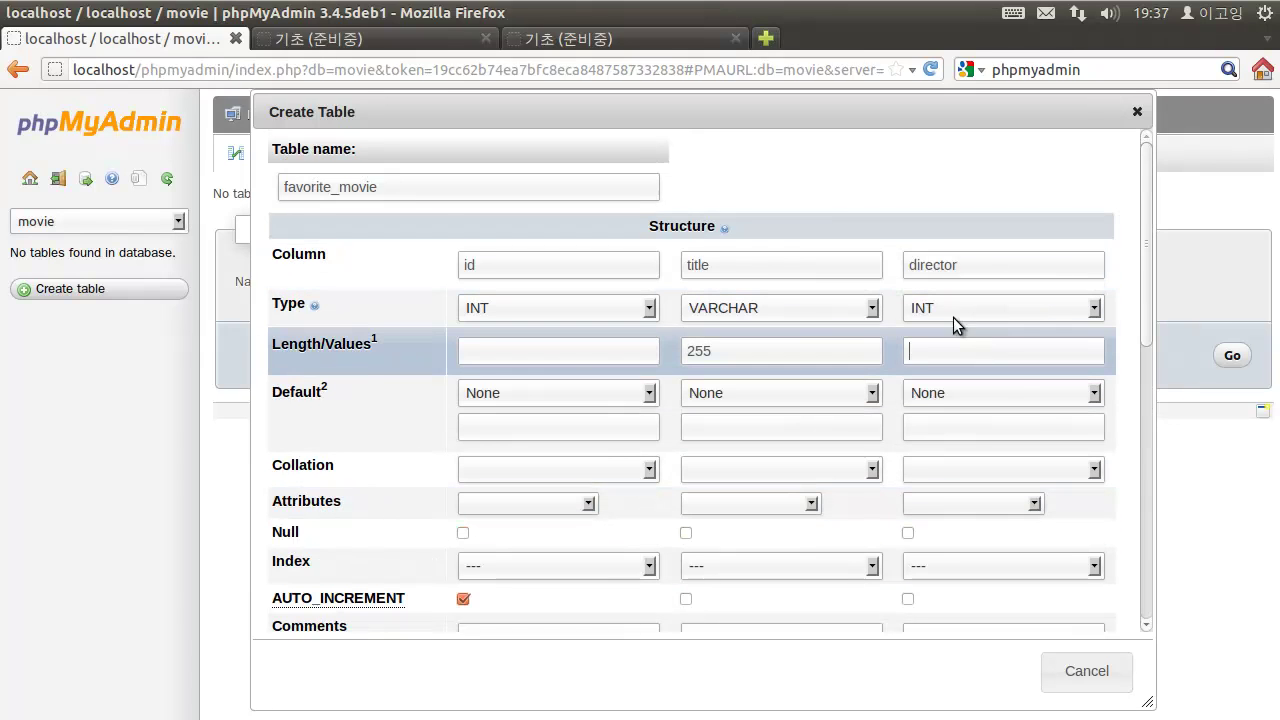
click(954, 314)
click(955, 352)
click(984, 352)
text(50)
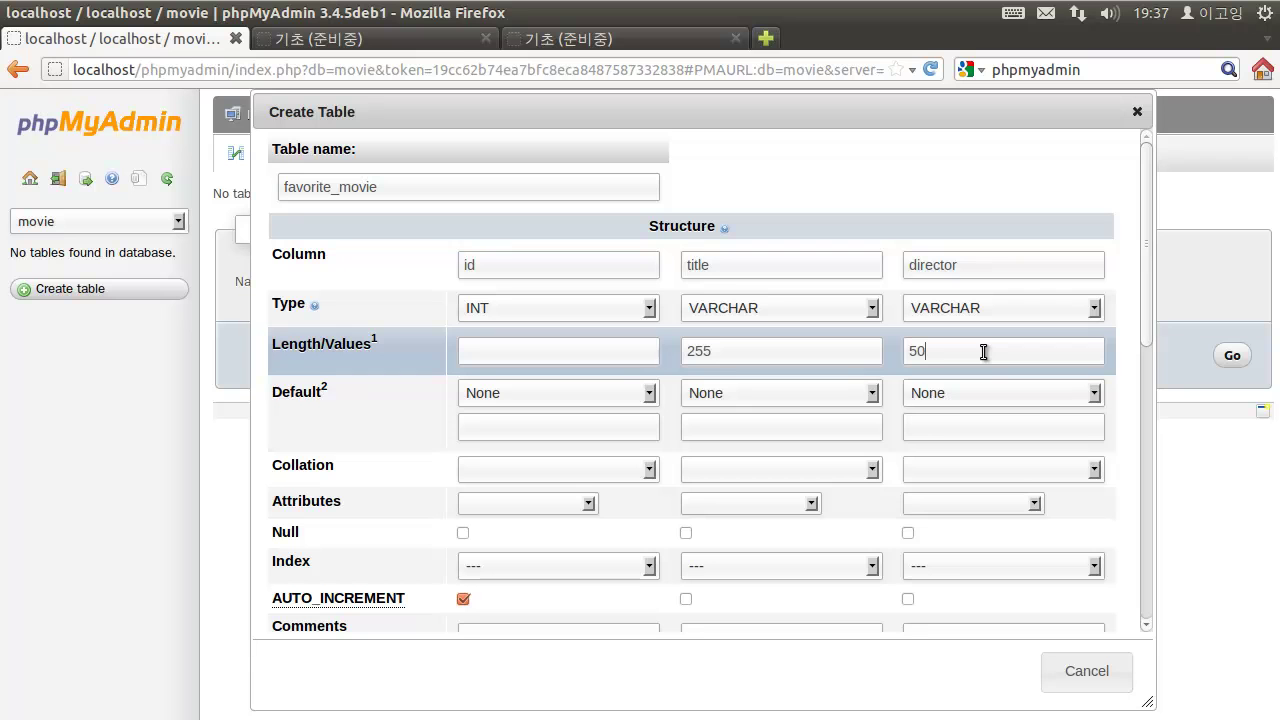
- Choose InnoDB as the storage engine of the favorite_movie table
scroll(1033, 357, down, 10)
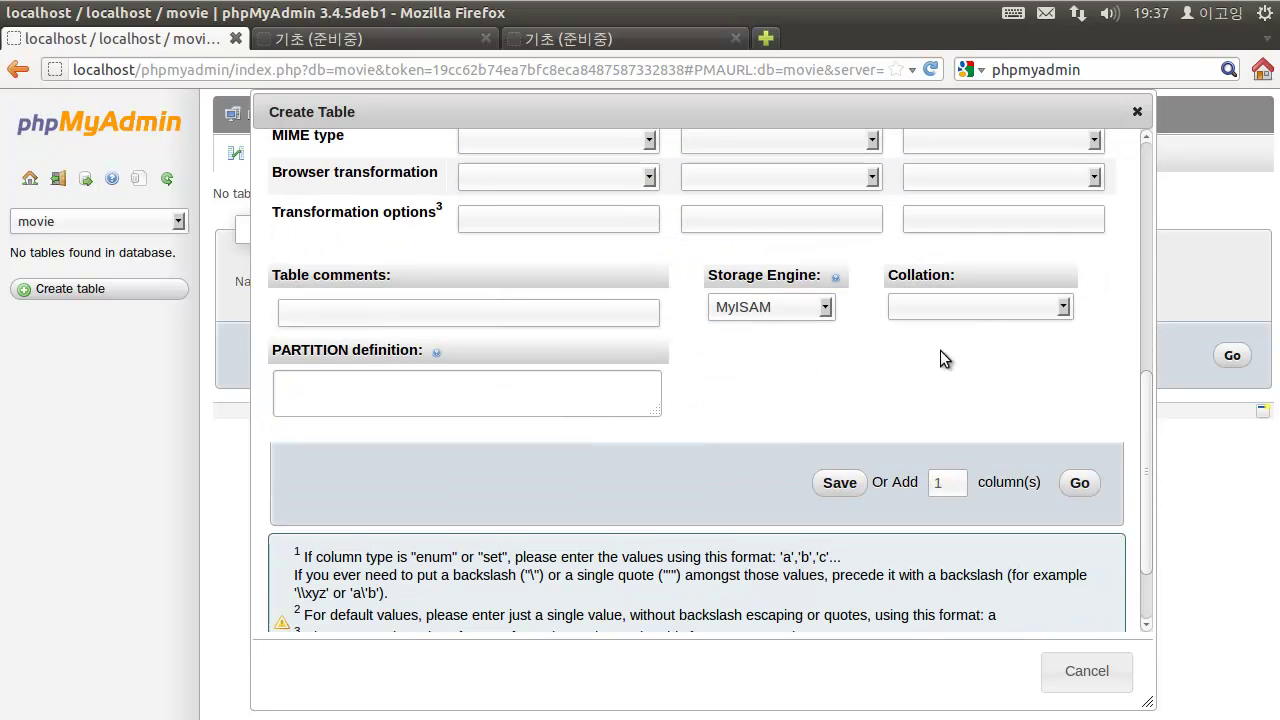
click(771, 301)
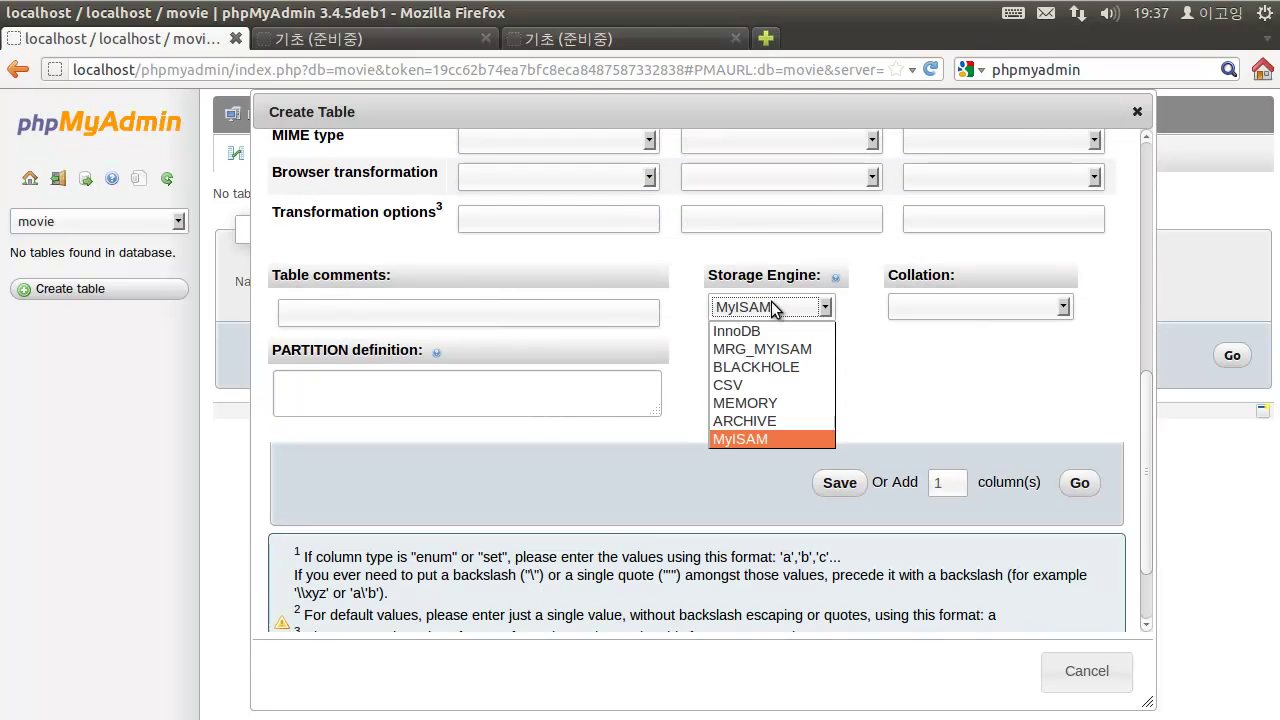
click(766, 334)
- Review the full column and table settings, and save the favorite_movie table in the movie database
scroll(783, 359, up, 4)
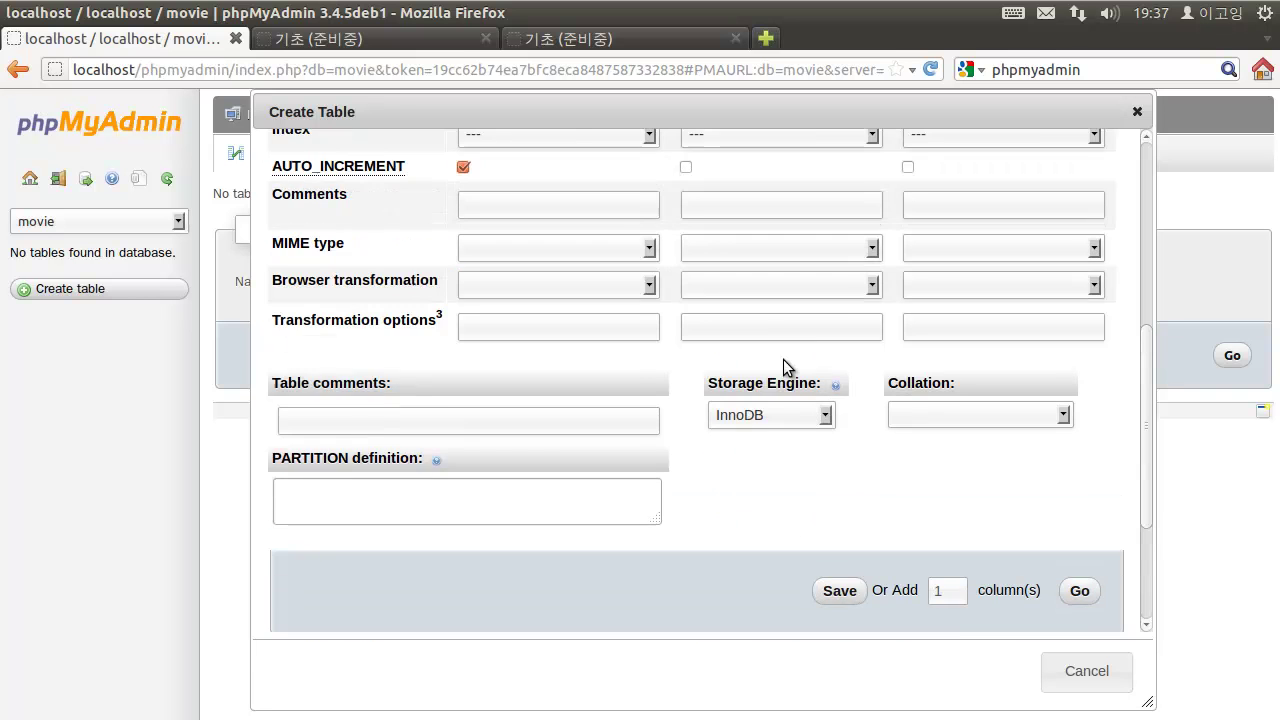
scroll(783, 359, up, 6)
scroll(783, 359, down, 7)
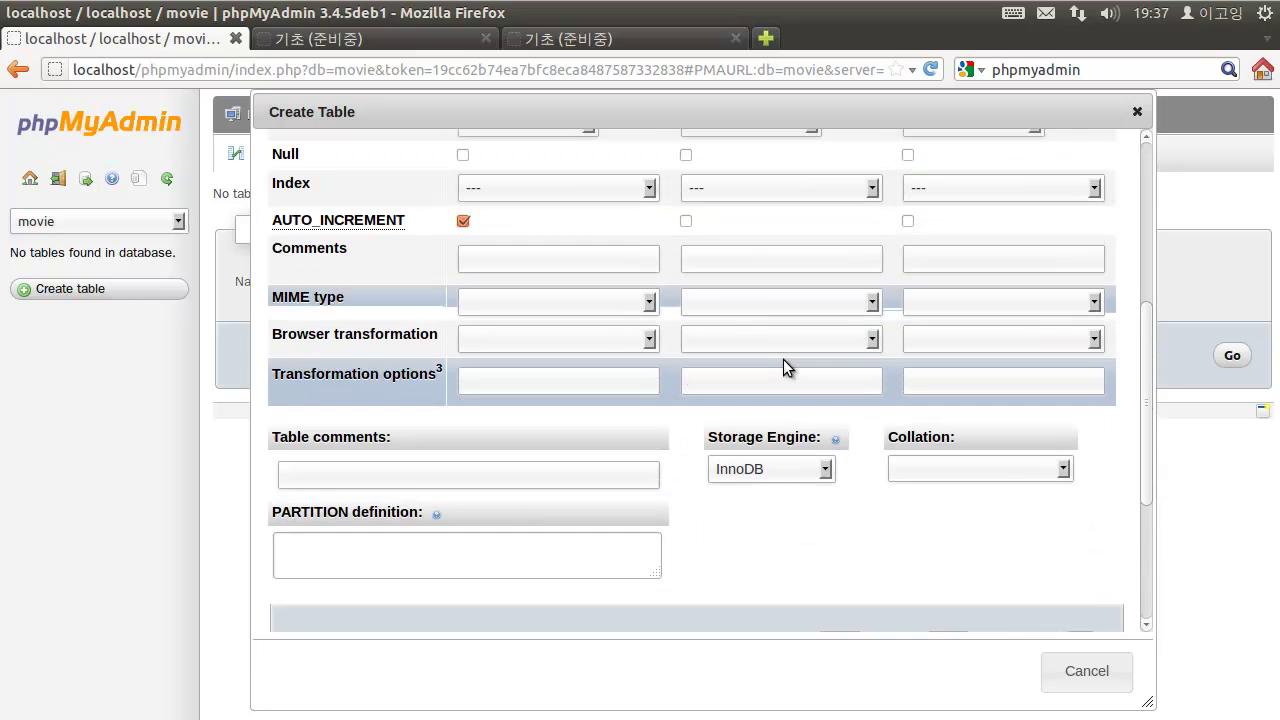
scroll(783, 368, down, 2)
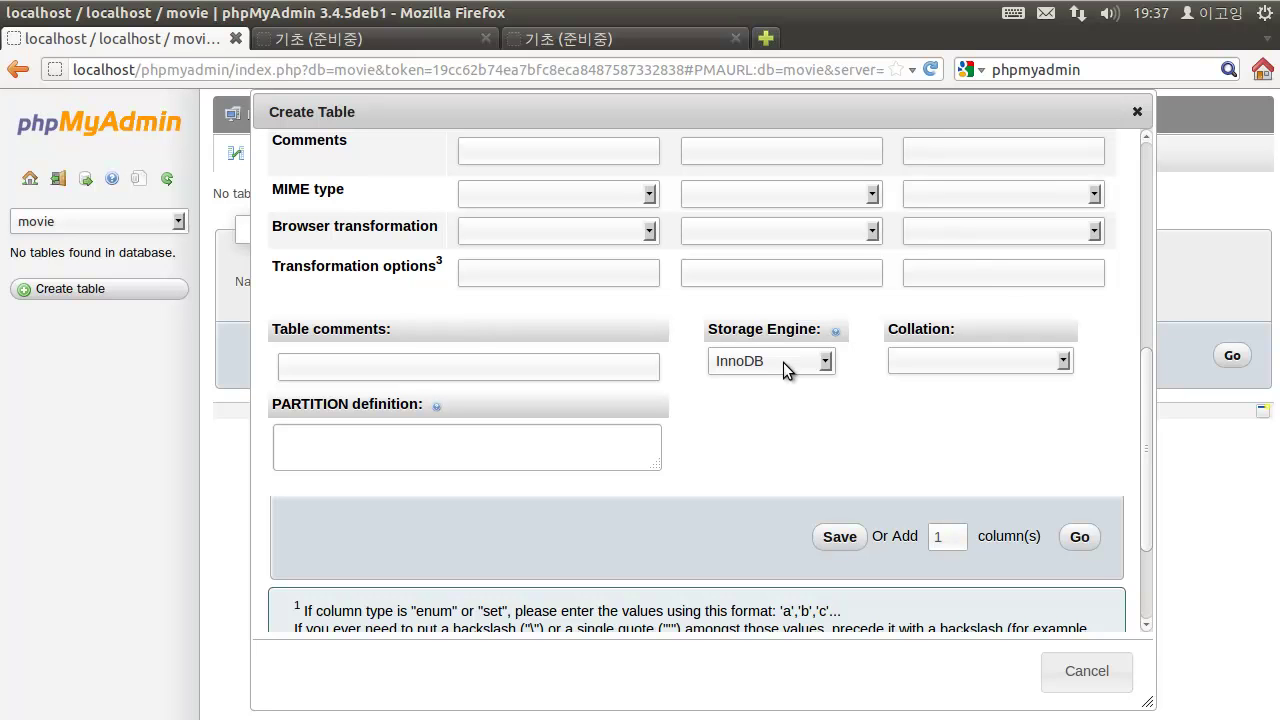
scroll(783, 362, down, 3)
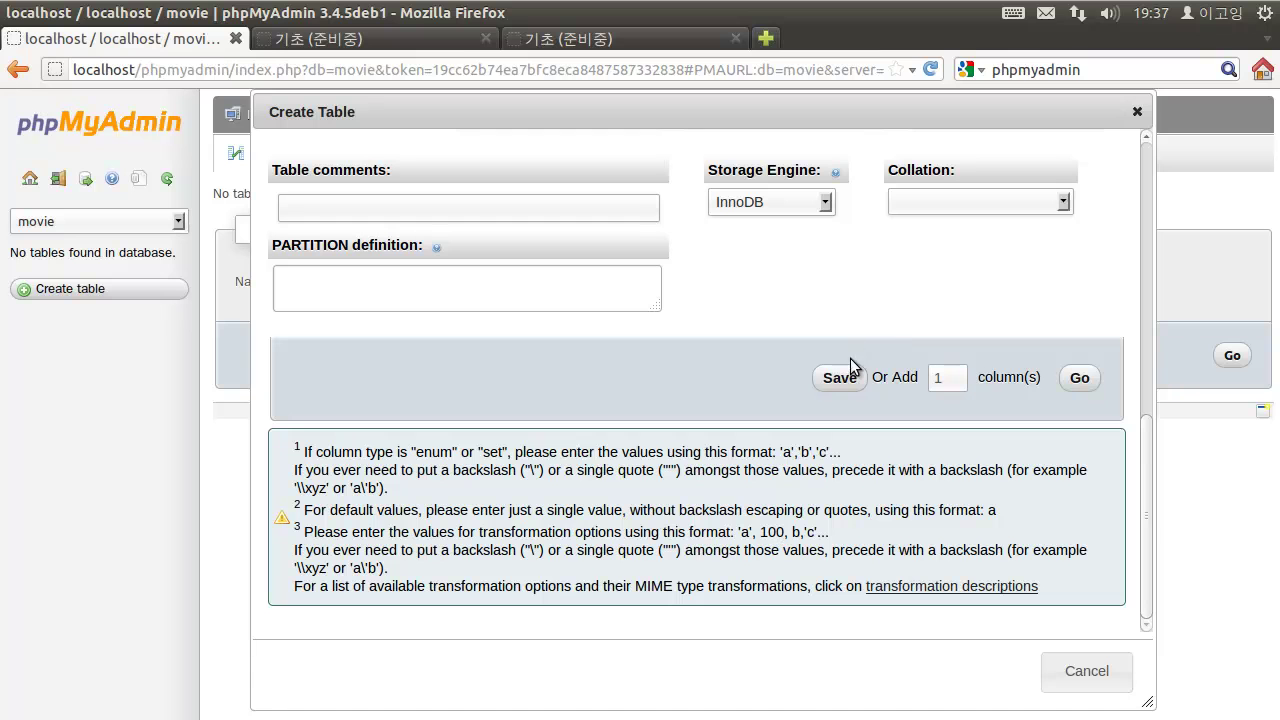
scroll(845, 380, up, 10)
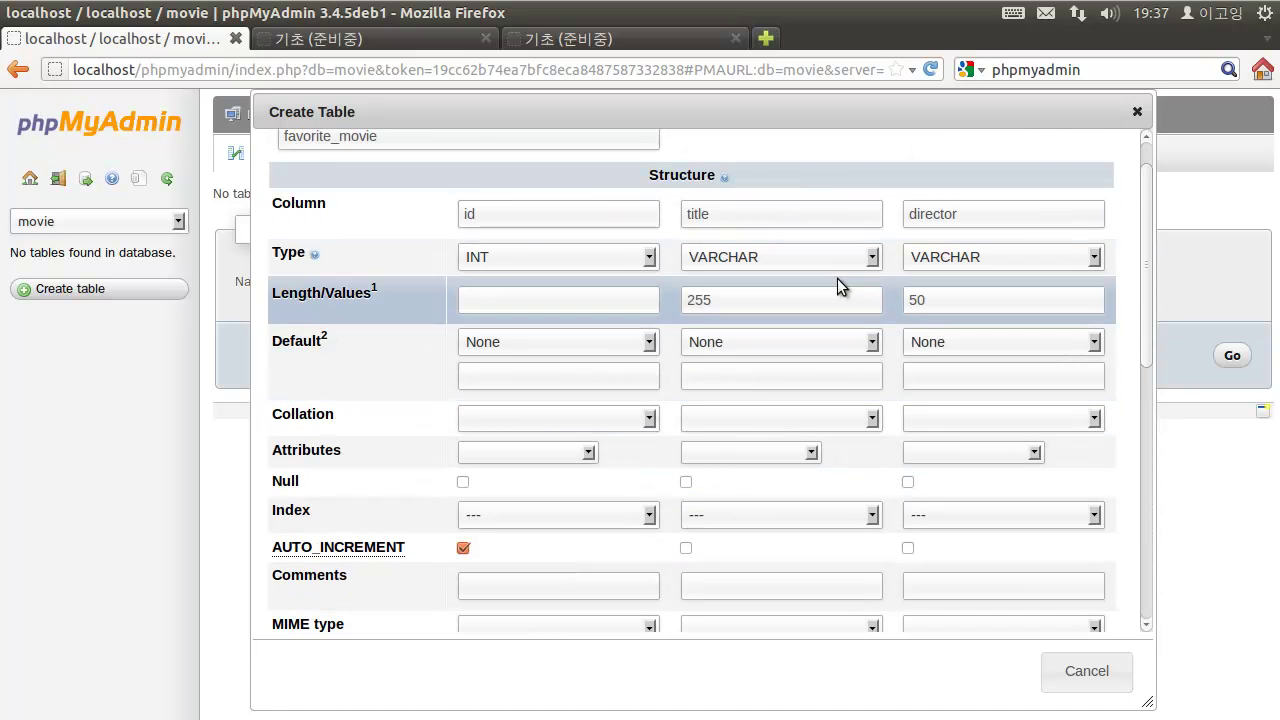
scroll(866, 280, down, 7)
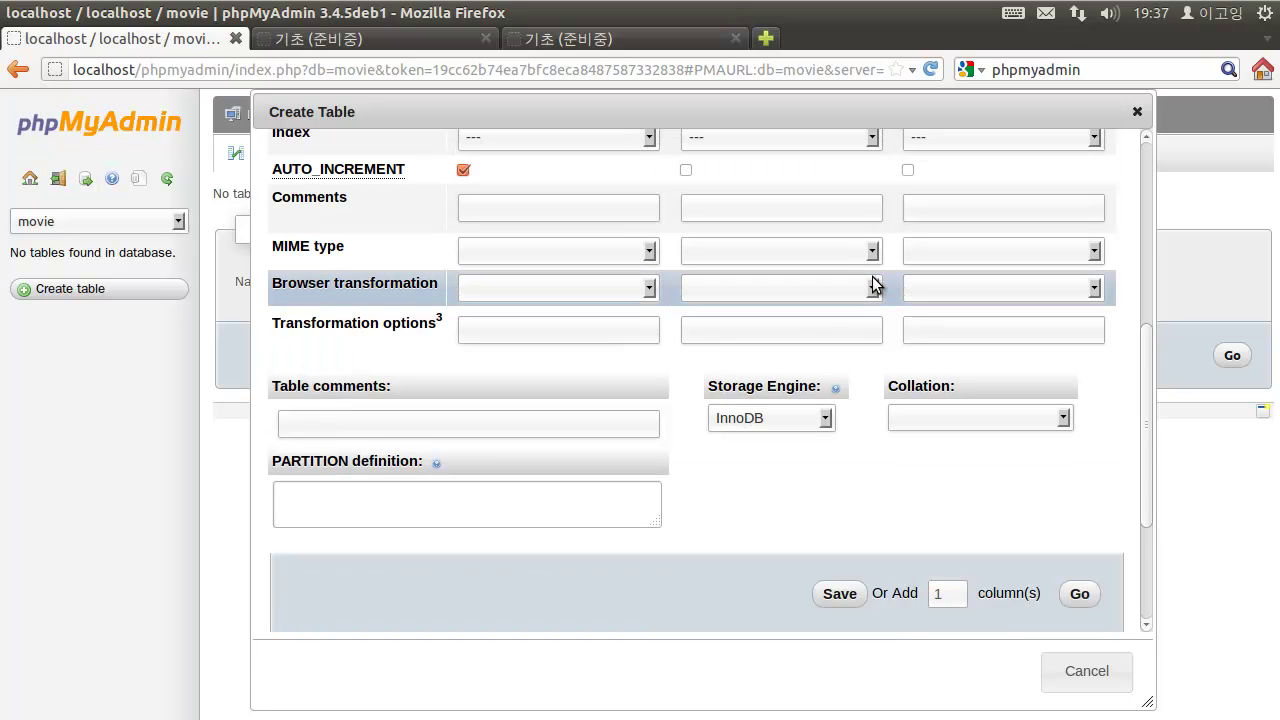
scroll(872, 284, down, 3)
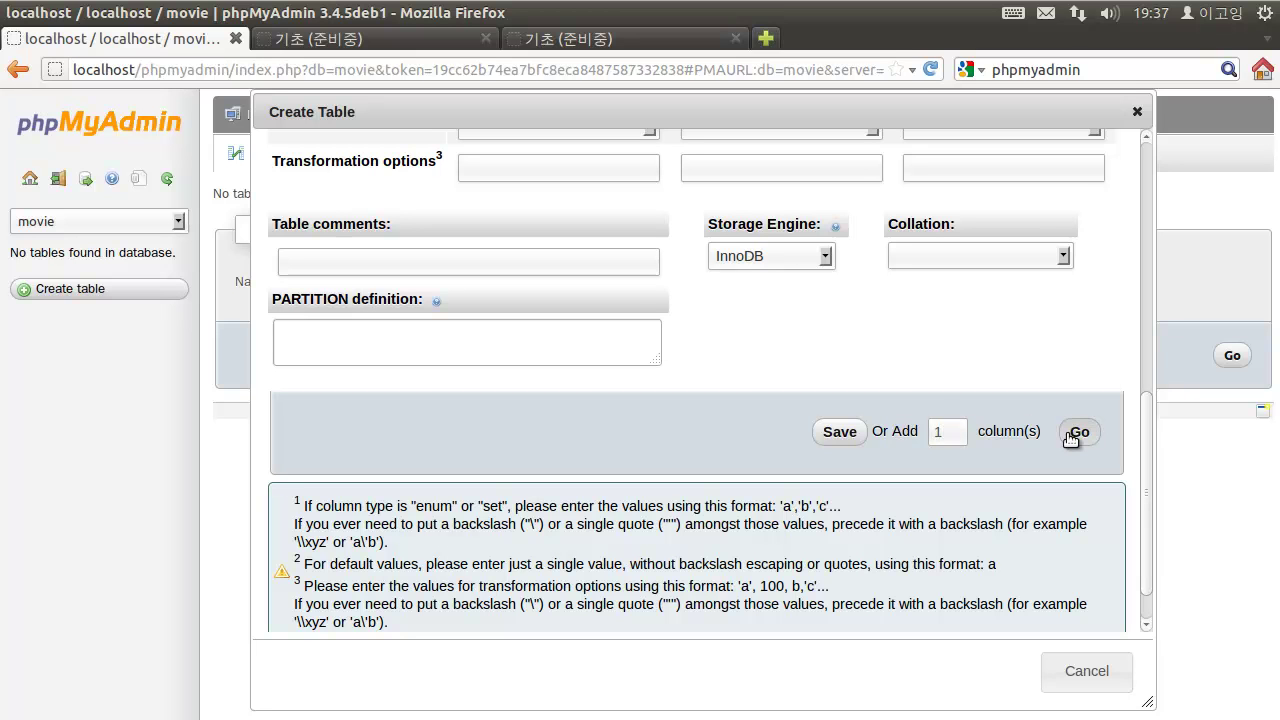
scroll(849, 430, up, 4)
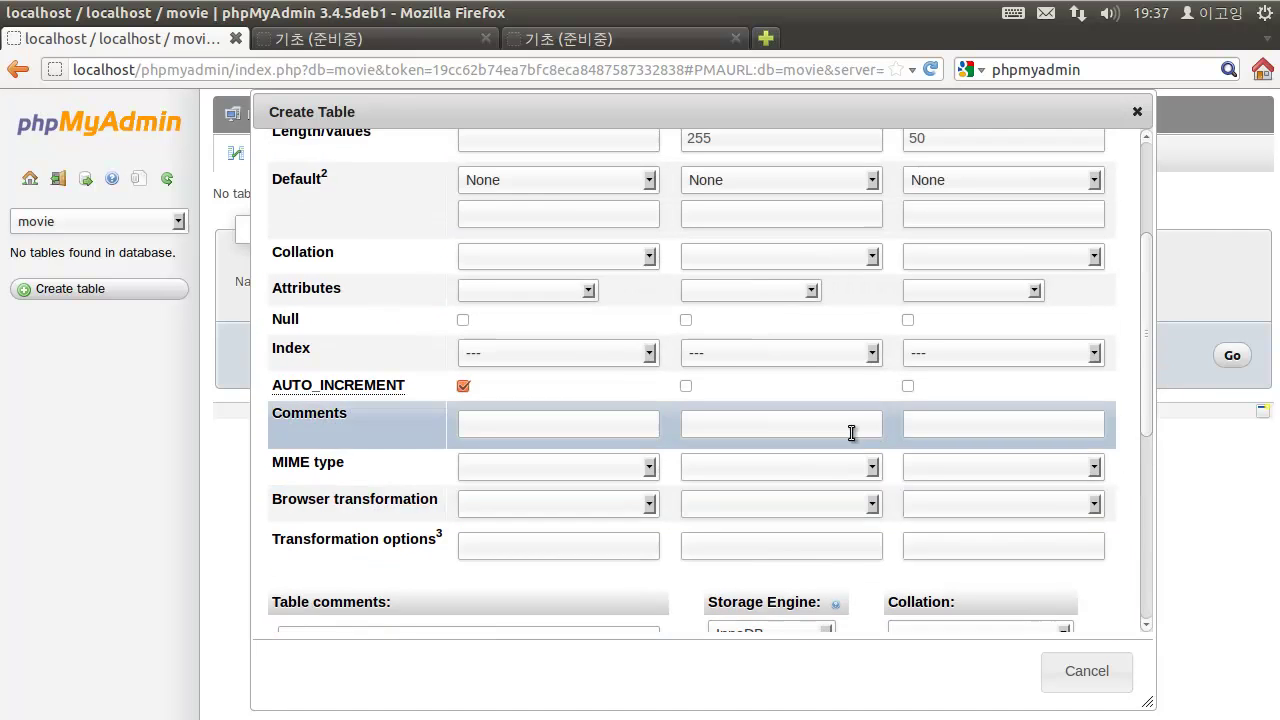
scroll(849, 430, down, 3)
click(846, 485)
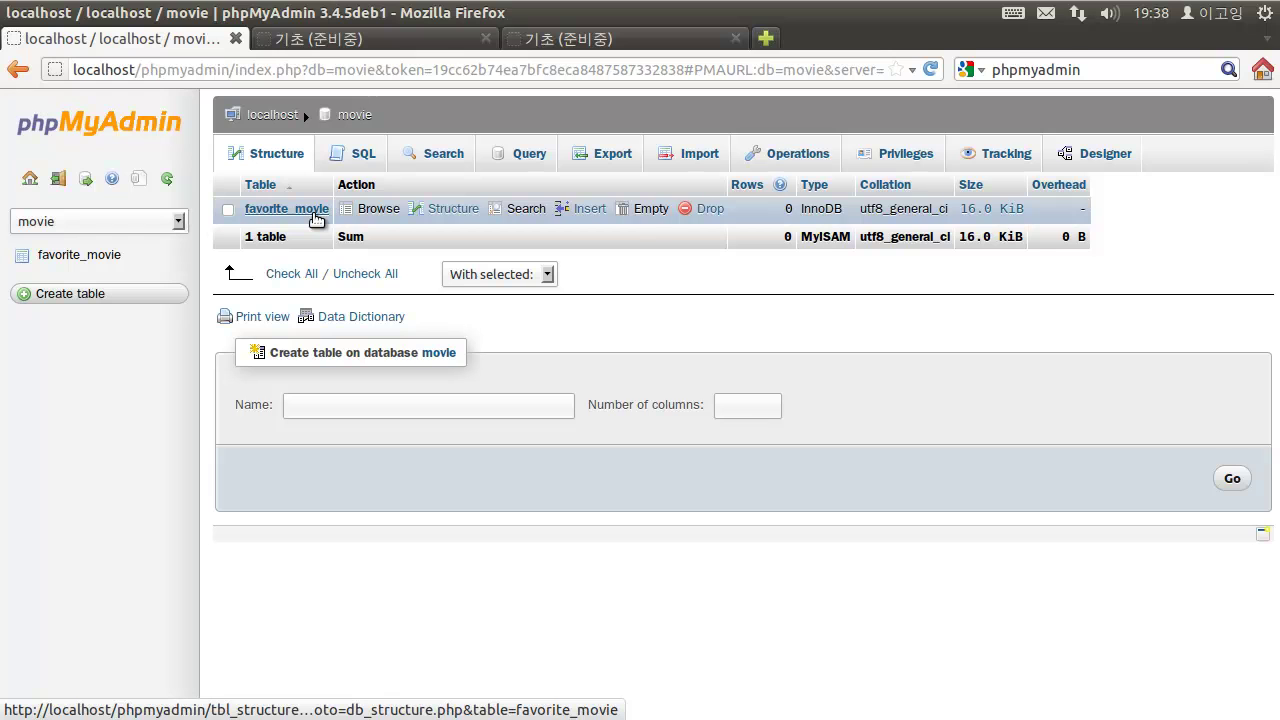
- Consult the opentutorials.org course pages in the browser and highlight the CREATE TABLE statement for favorite_music
click(352, 39)
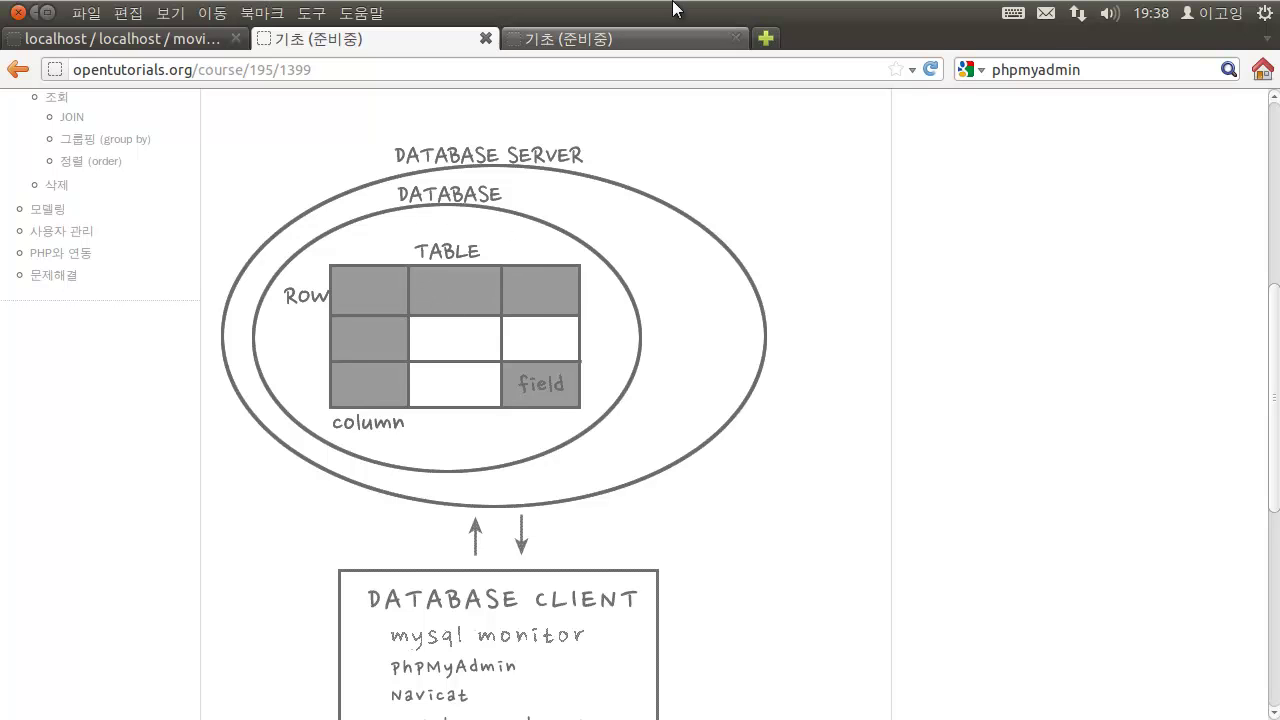
click(651, 39)
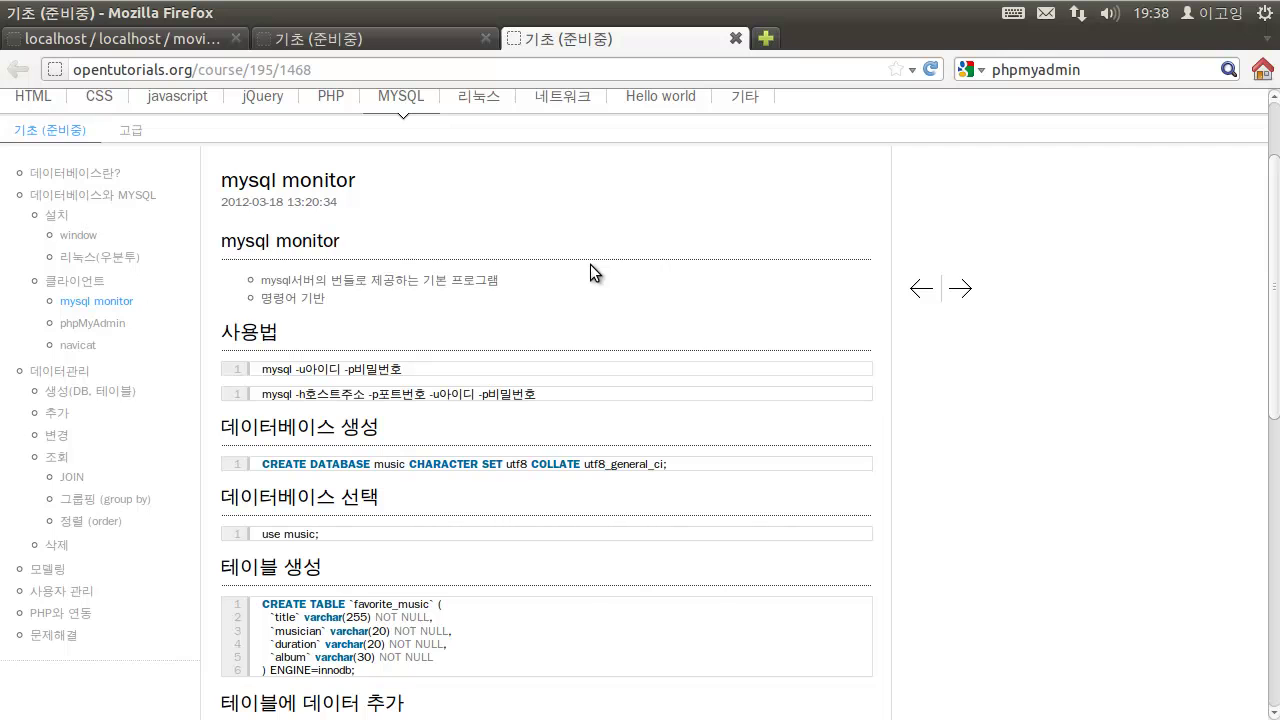
scroll(415, 336, down, 1)
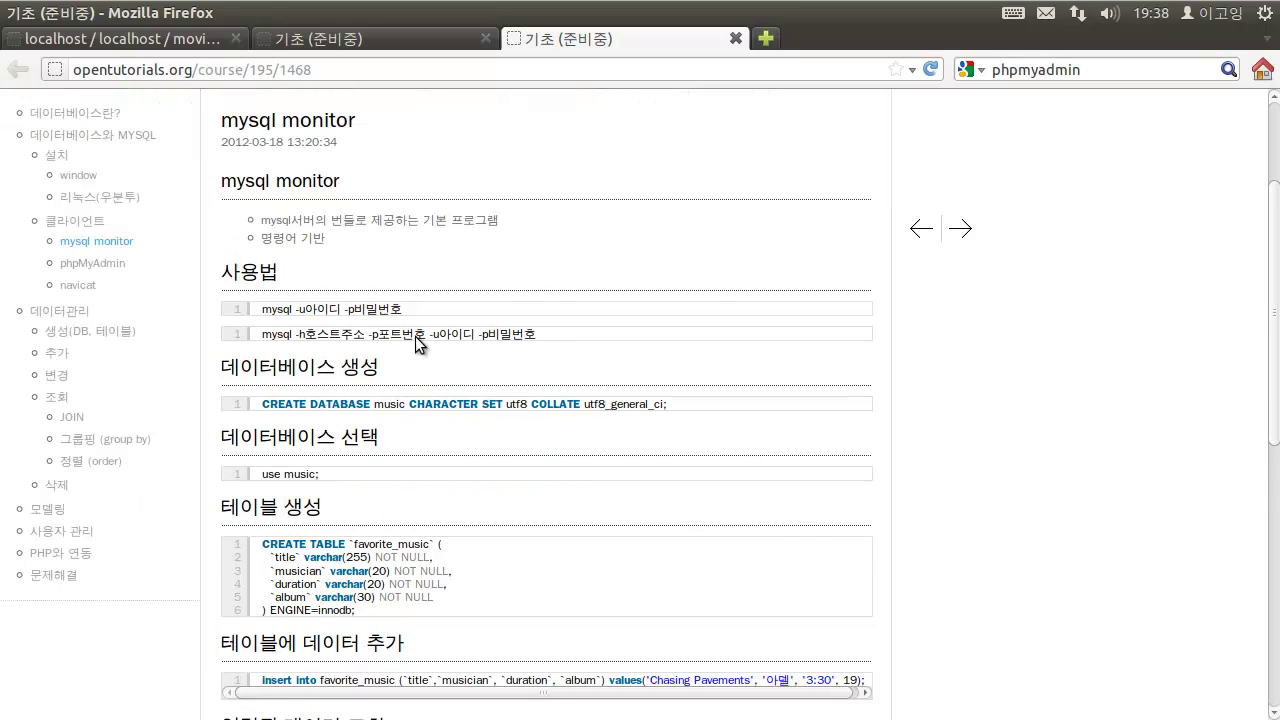
scroll(415, 336, down, 3)
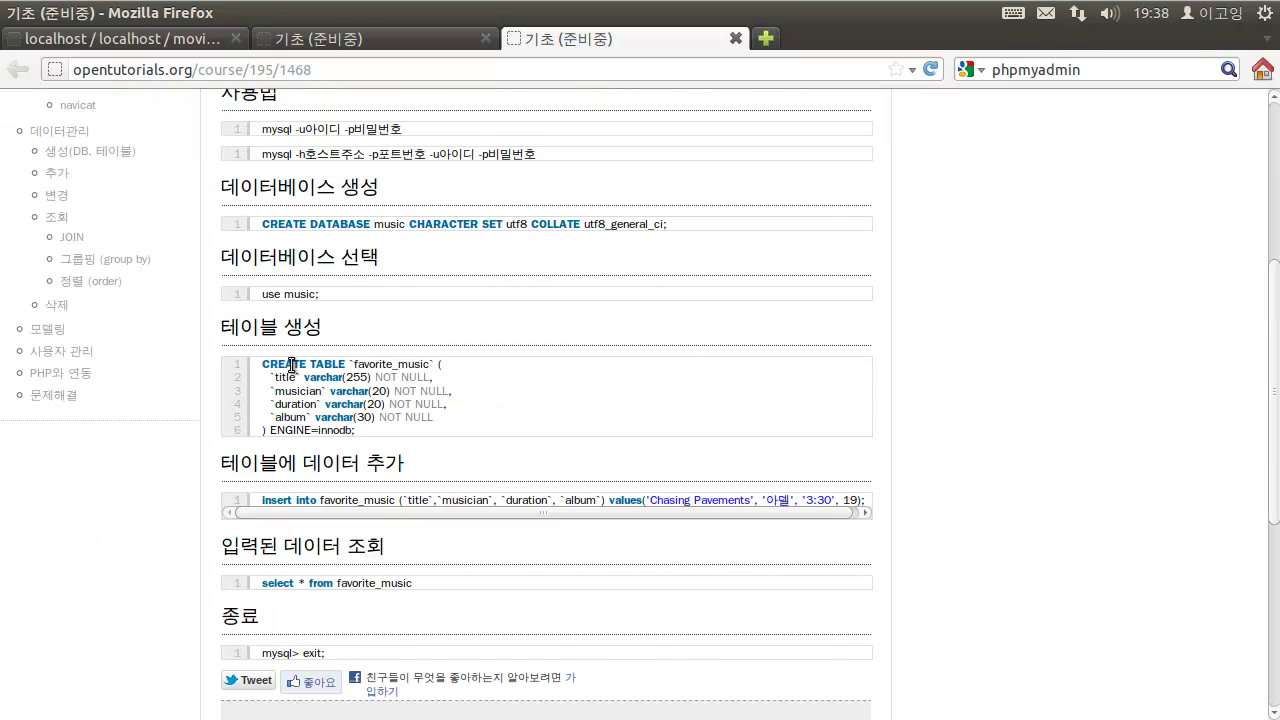
mouse_move(263, 364)
mouse_down()
mouse_move(396, 431)
mouse_move(355, 430)
mouse_move(257, 367)
mouse_up()
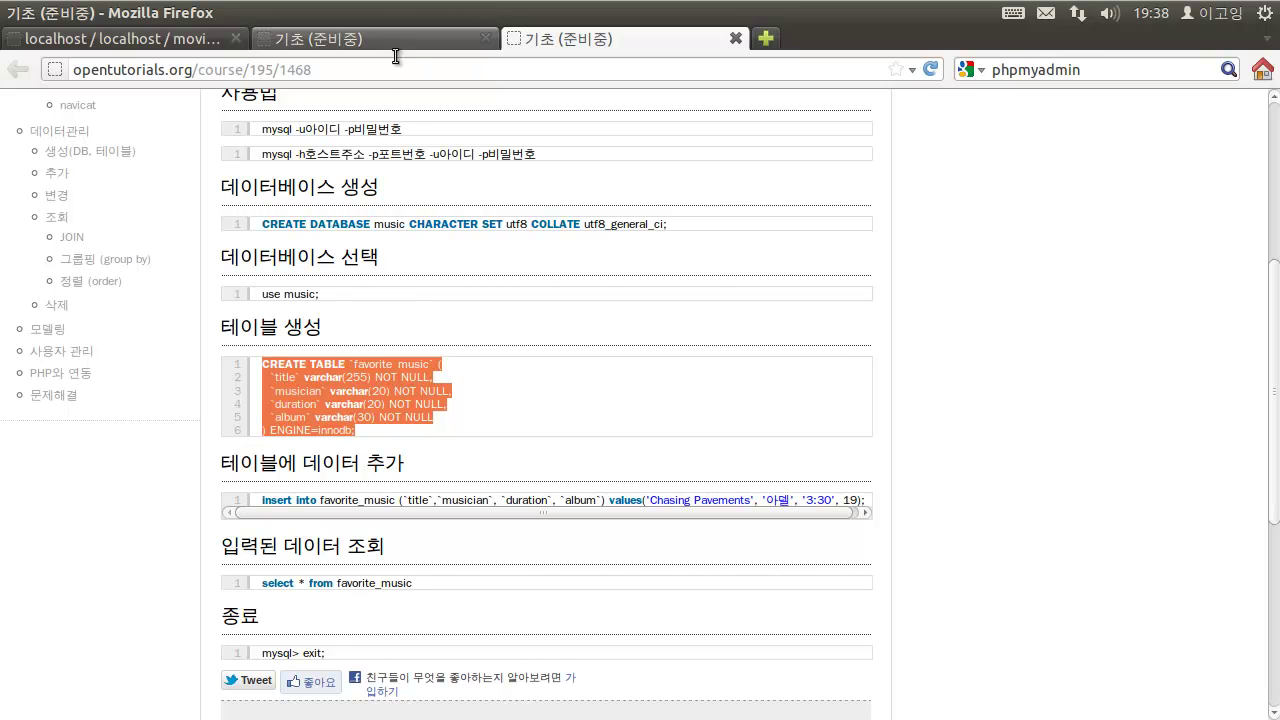
- Return to phpMyAdmin, go to its home page, reopen the movie database and open its favorite_movie table
click(200, 38)
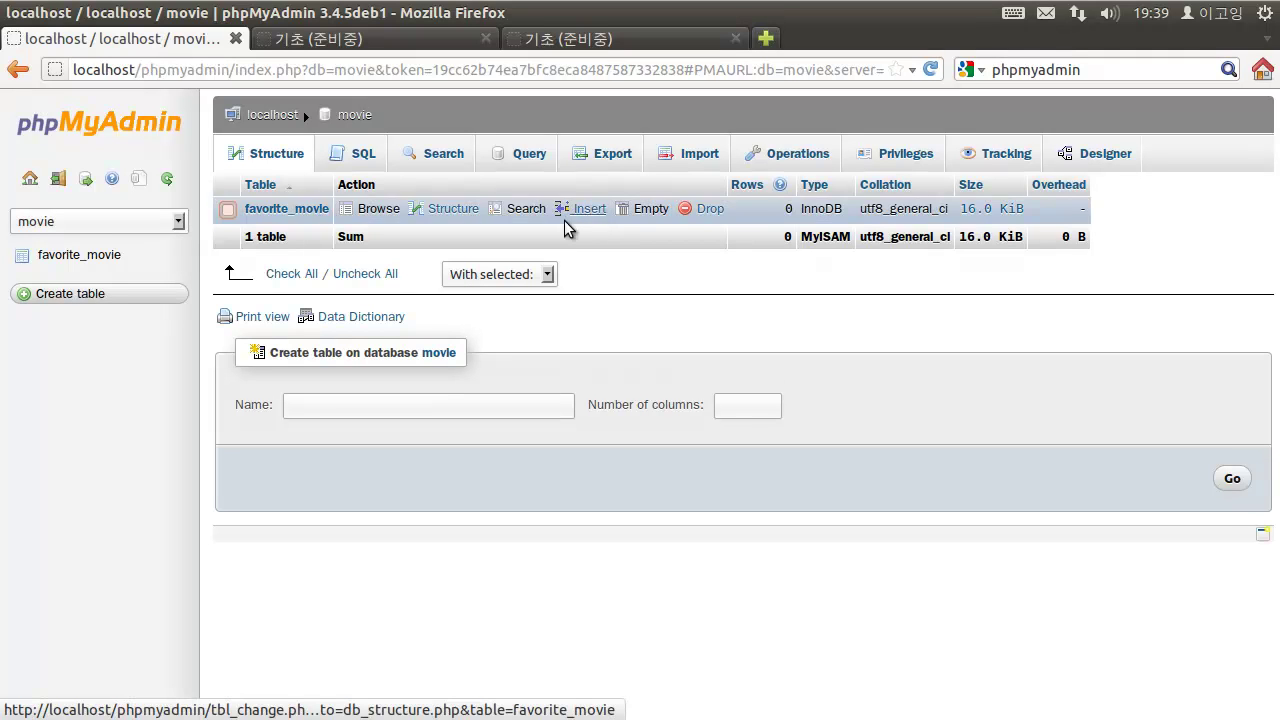
click(96, 259)
click(131, 131)
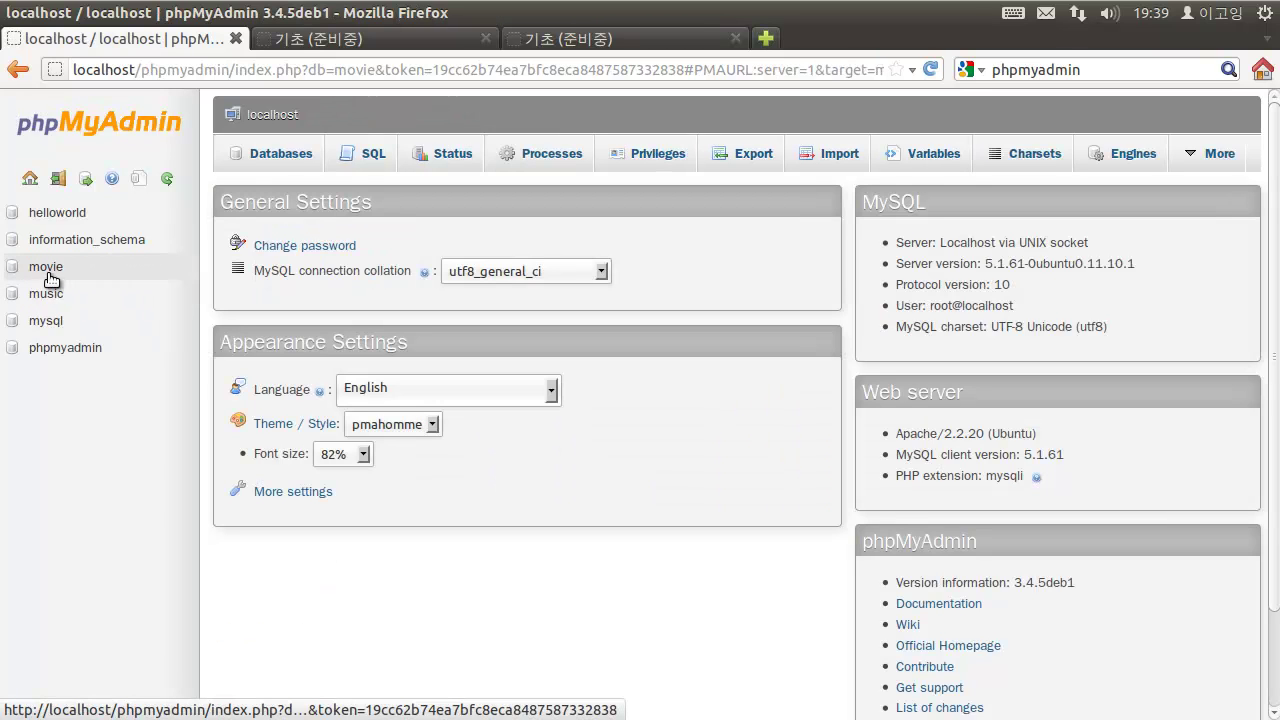
click(47, 268)
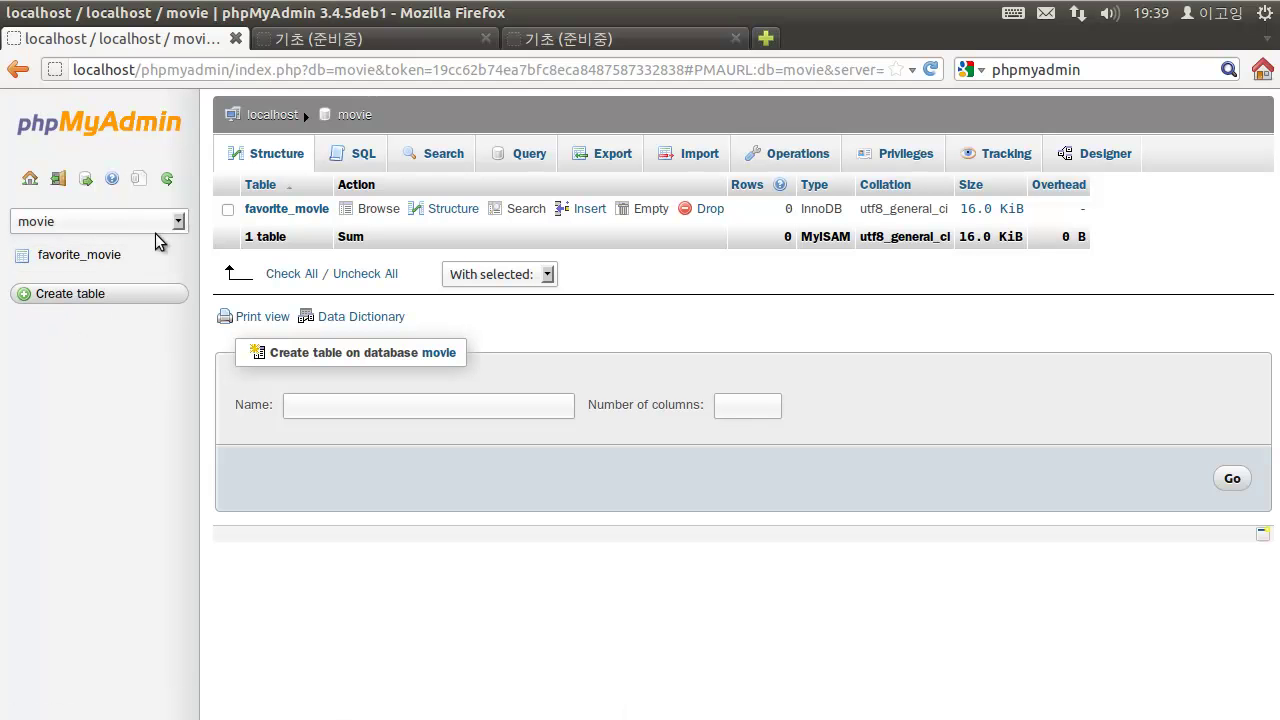
click(68, 258)
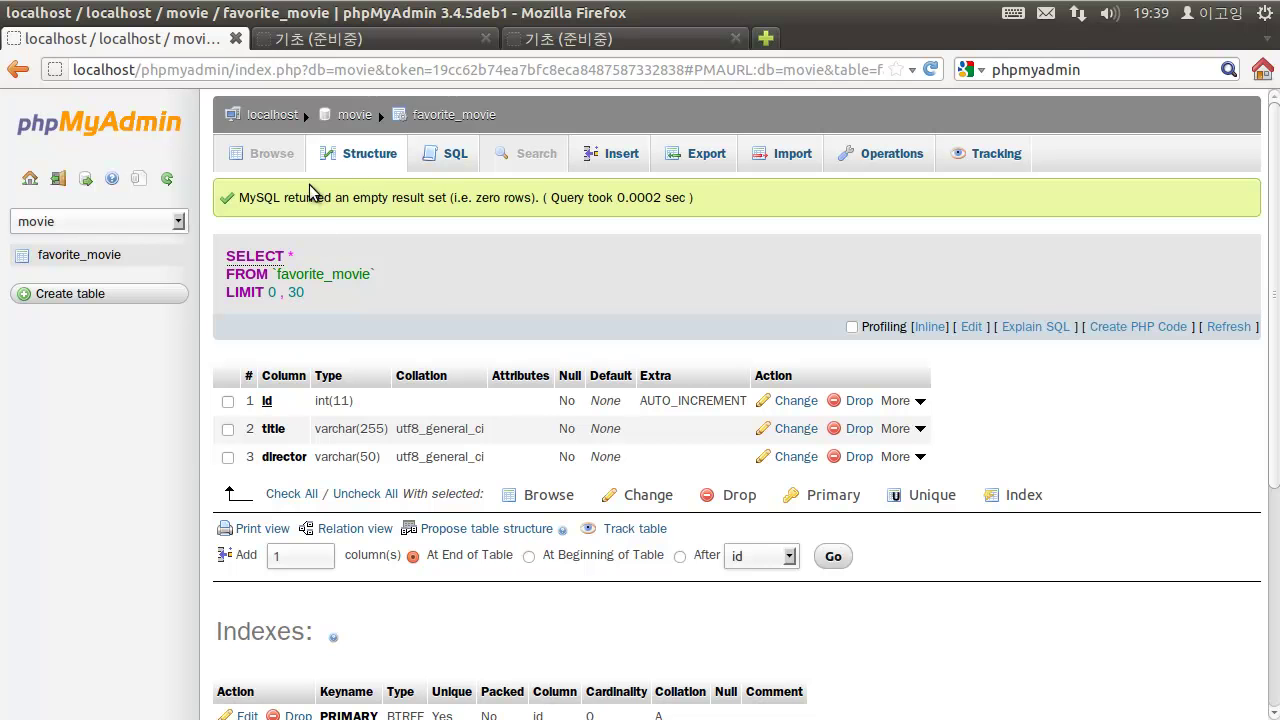
- Start a new row in the favorite_movie table and enter 메트릭스 as its title value
click(618, 170)
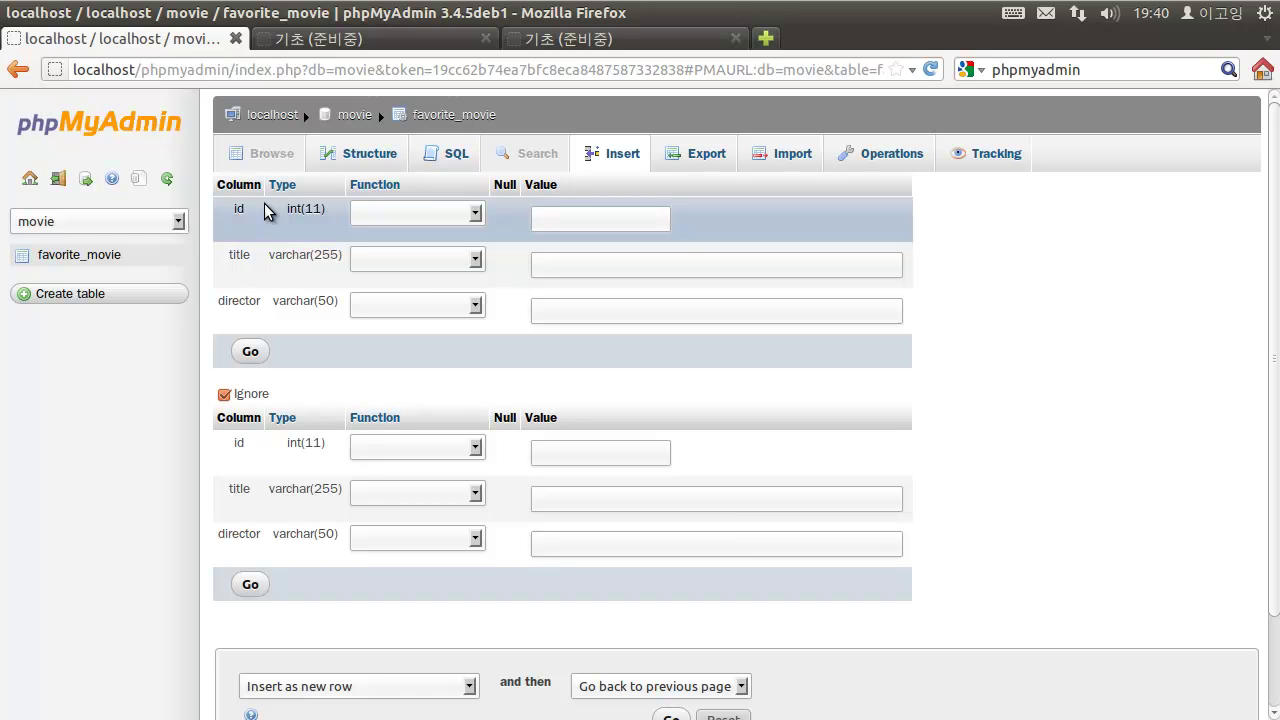
click(566, 265)
click(403, 264)
click(413, 264)
click(563, 271)
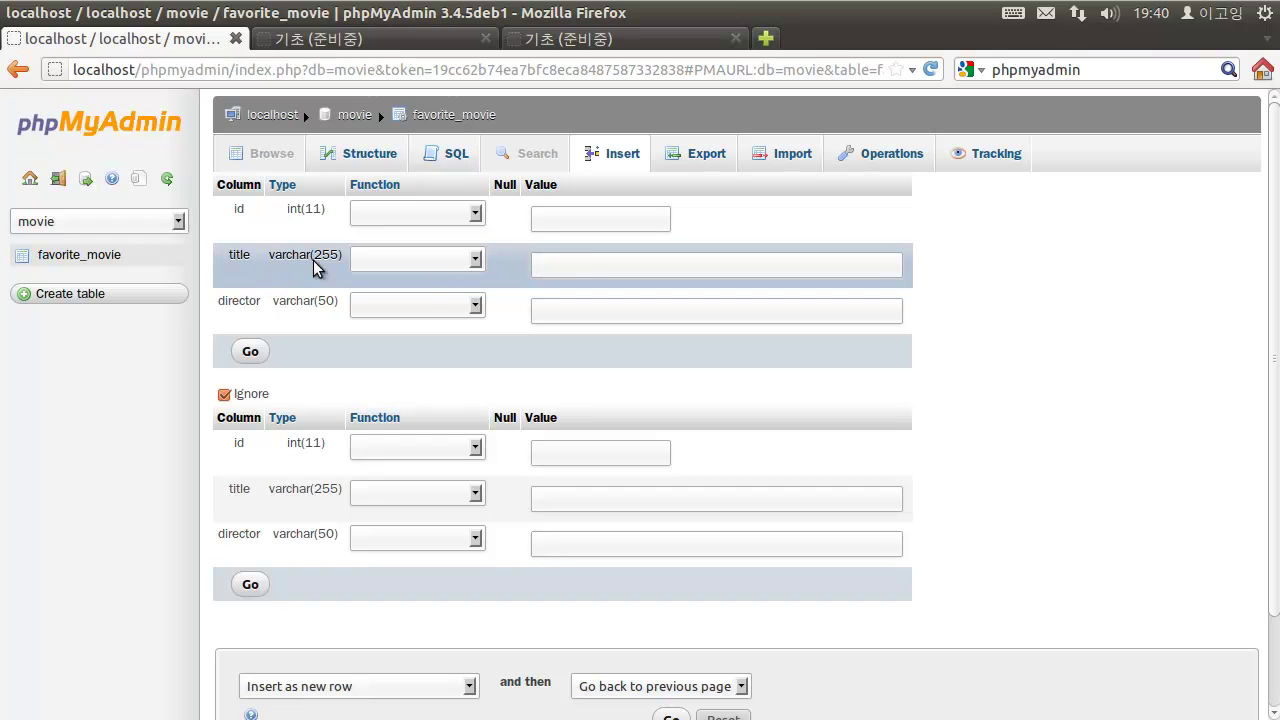
click(572, 266)
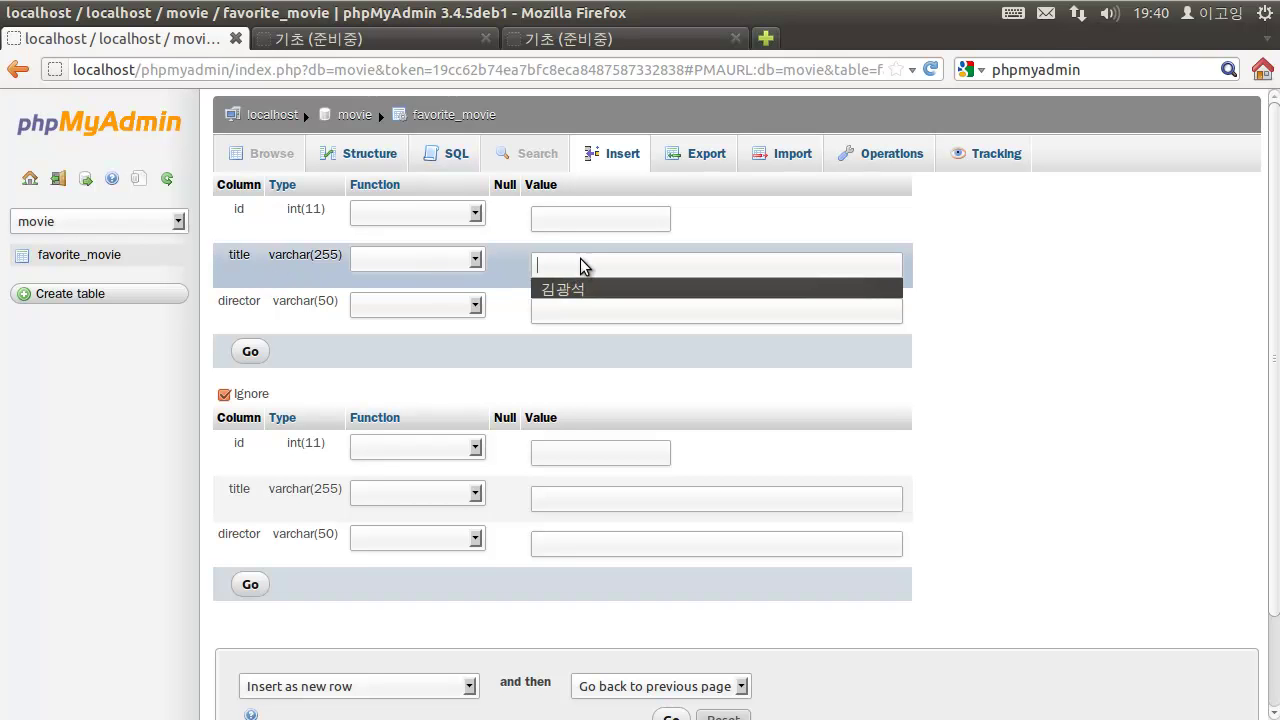
key(shift+space)
text(메)
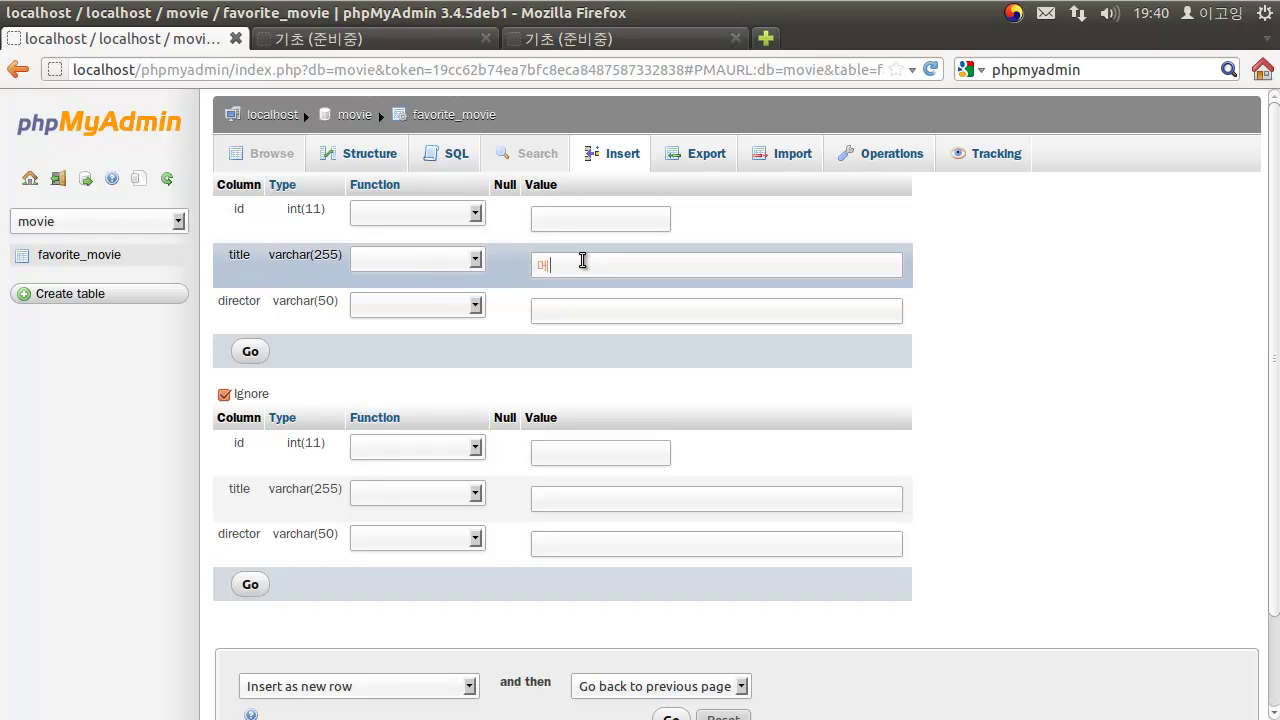
key(BackSpace)
text(매)
text(트릭스)
- Enter 워쇼스키 as the director value and insert the row into favorite_movie
click(640, 271)
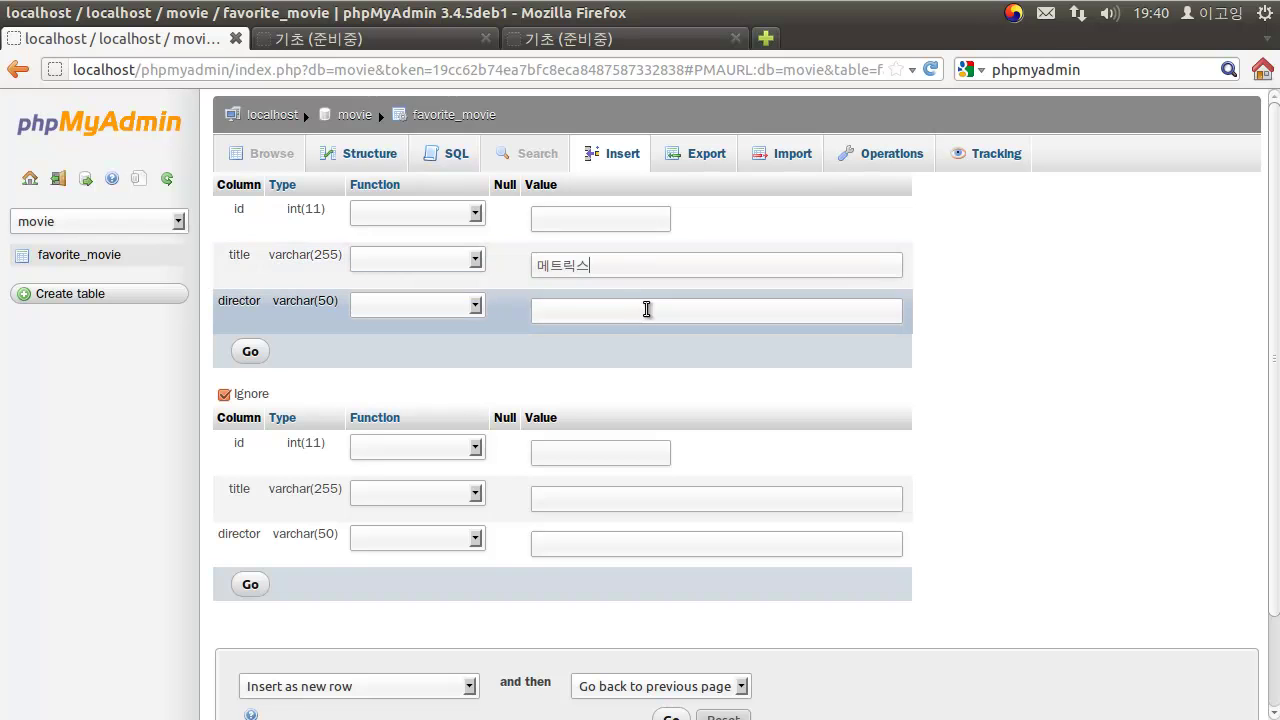
text(워쇼)
key(BackSpace)
key(BackSpace)
key(BackSpace)
text(워쇼스키)
click(252, 358)
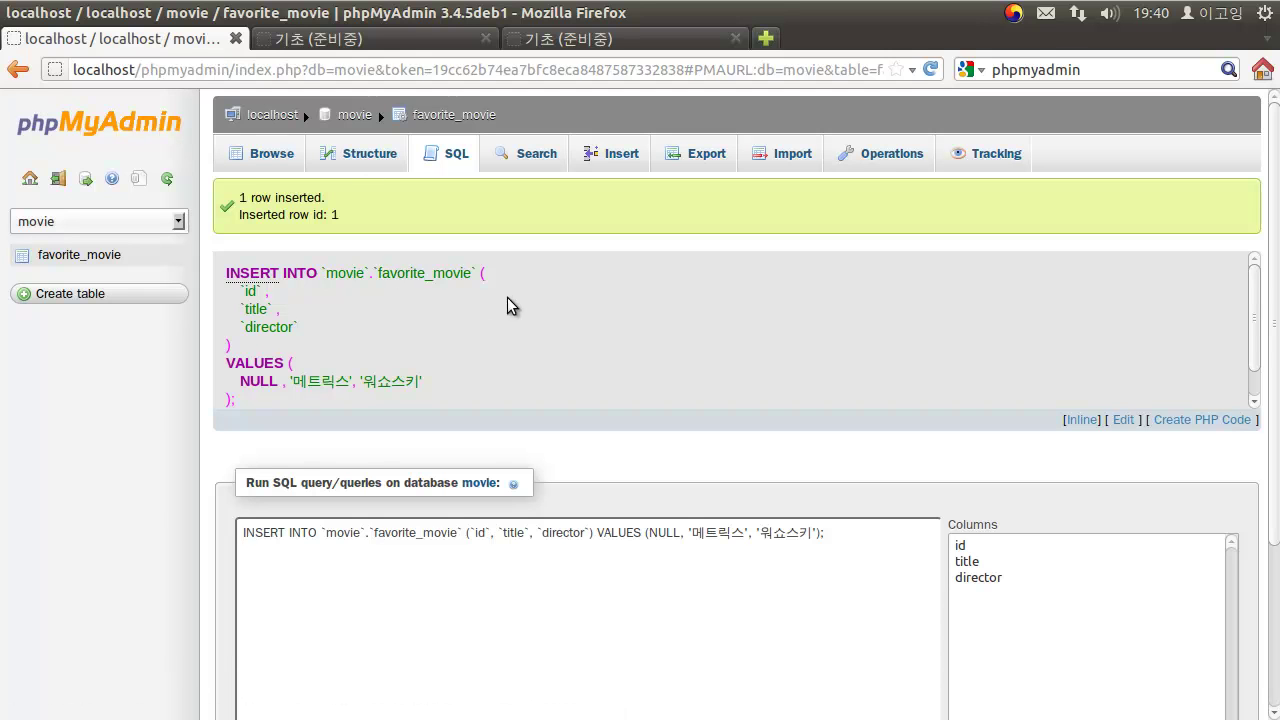
- Examine the INSERT statement generated for the new row and the SQL query form below it
drag(220, 272, 363, 394)
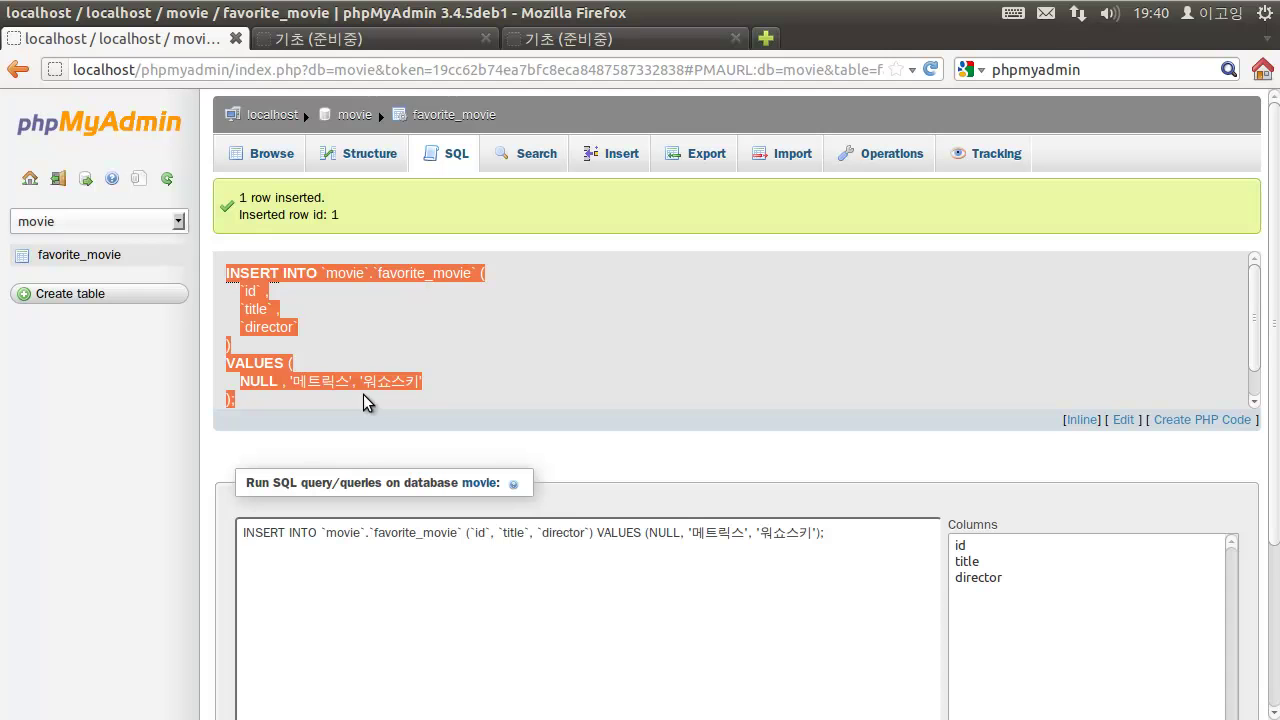
click(363, 394)
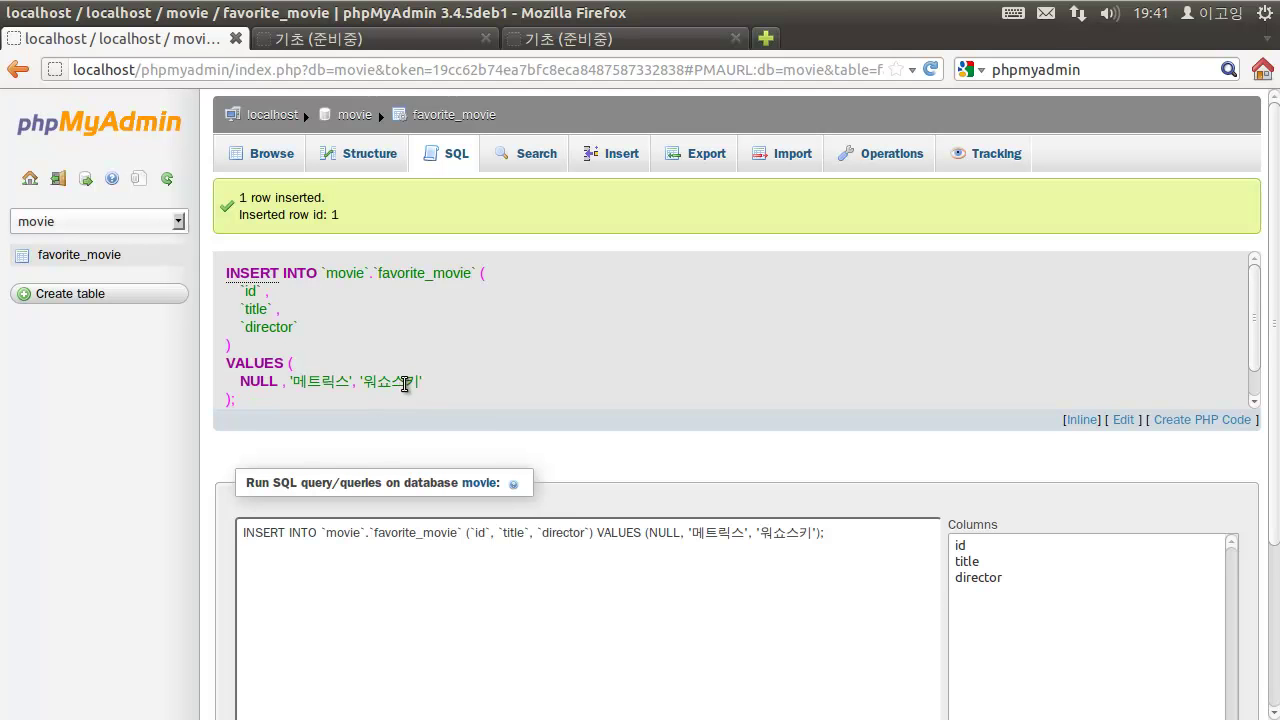
scroll(382, 478, down, 2)
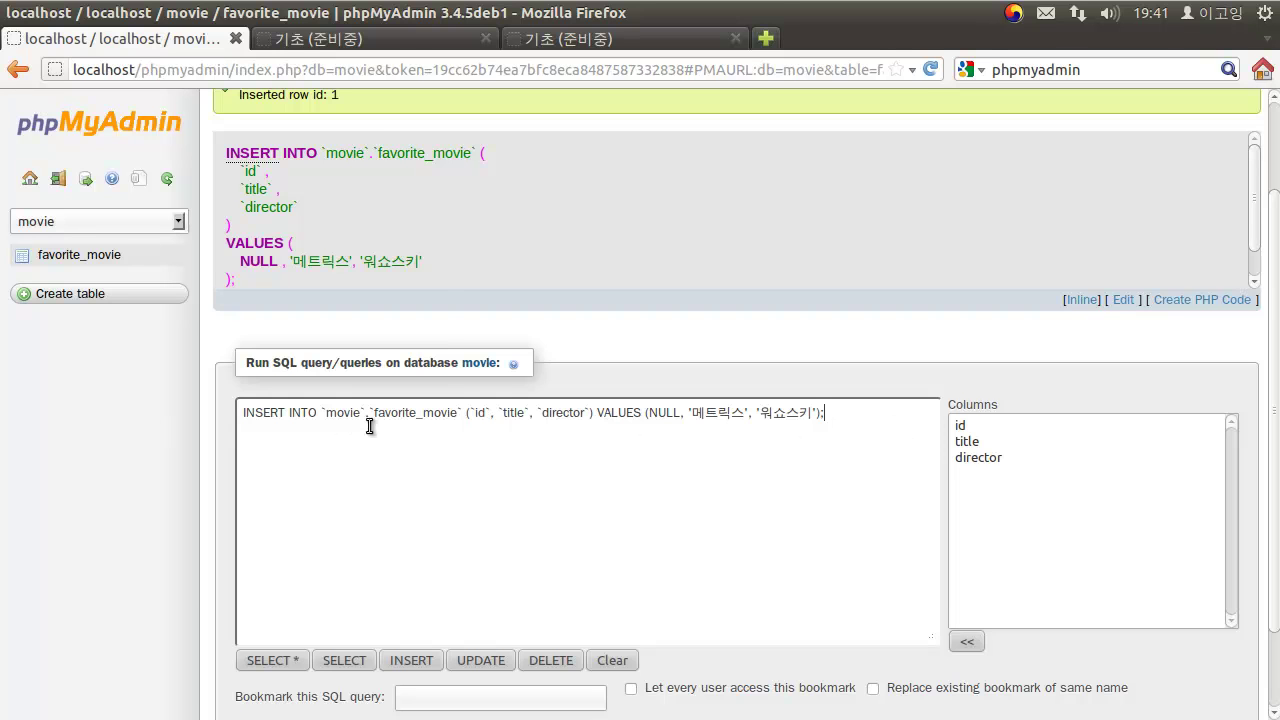
scroll(457, 449, down, 2)
scroll(466, 455, up, 4)
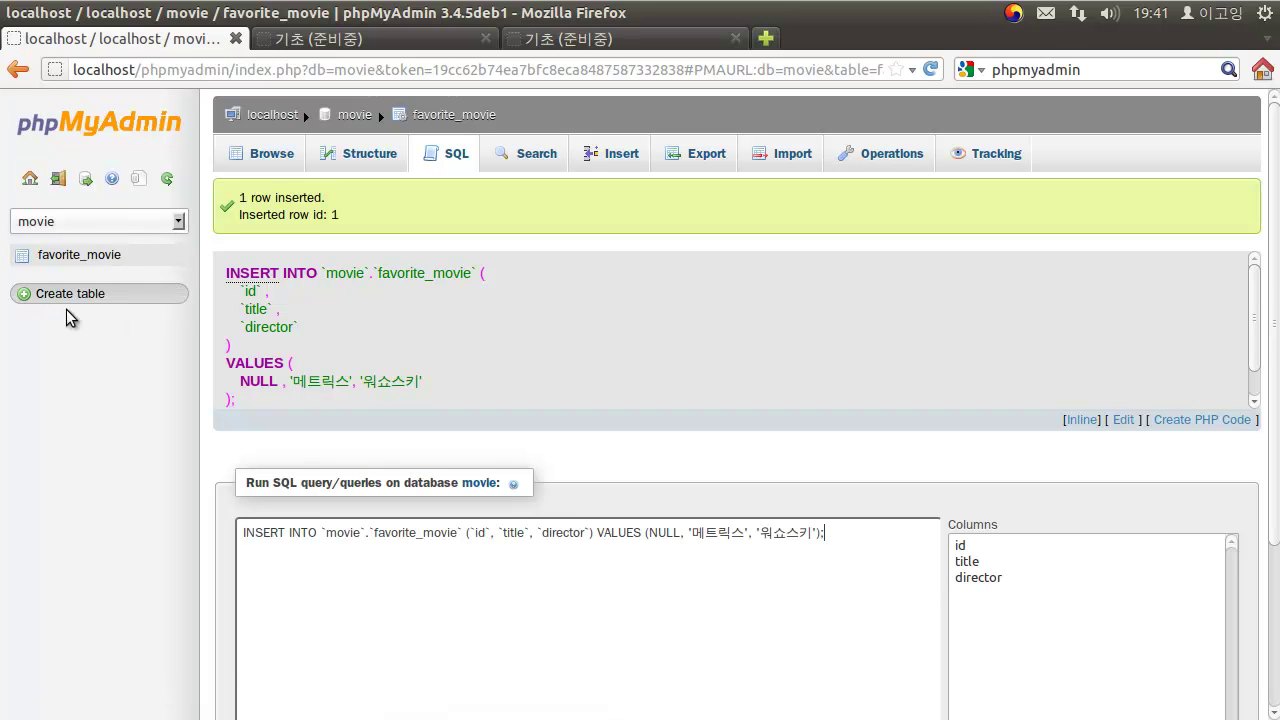
- Browse the stored rows of the favorite_movie table
click(272, 154)
scroll(278, 162, down, 3)
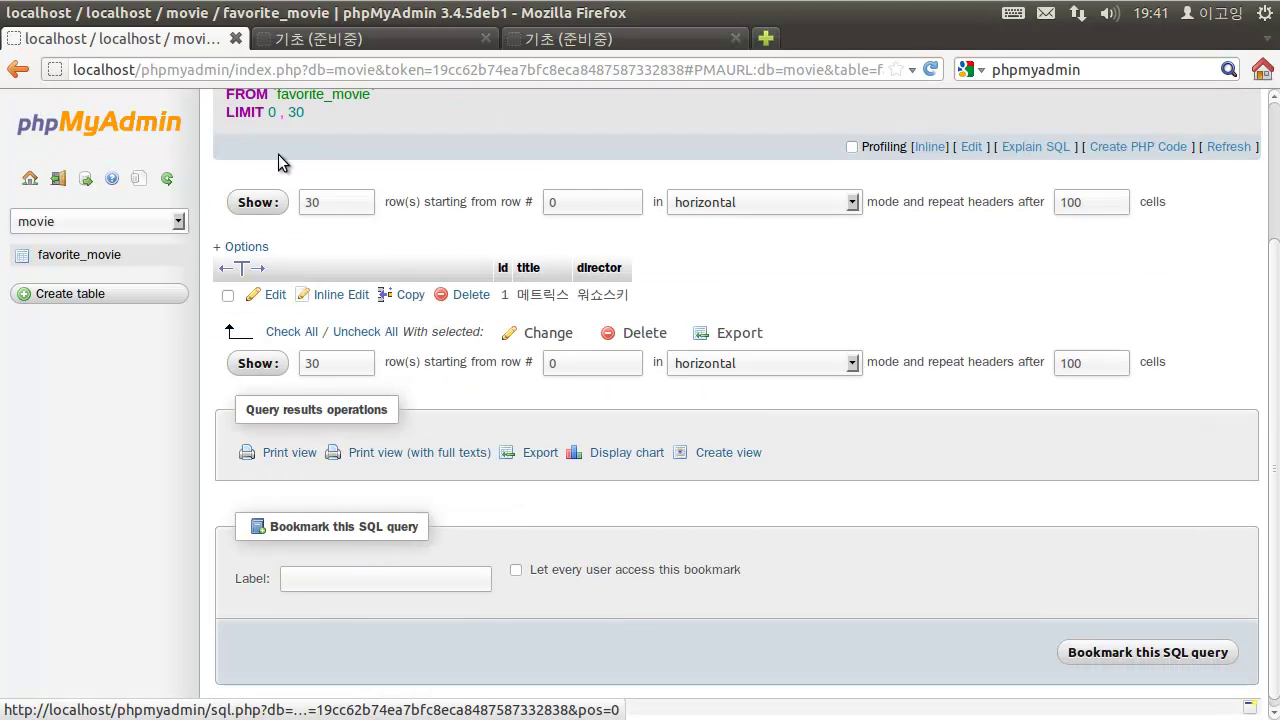
- Start a new favorite_movie row with the title 공각기동대 and the director 오시이 마모르
scroll(377, 185, up, 1)
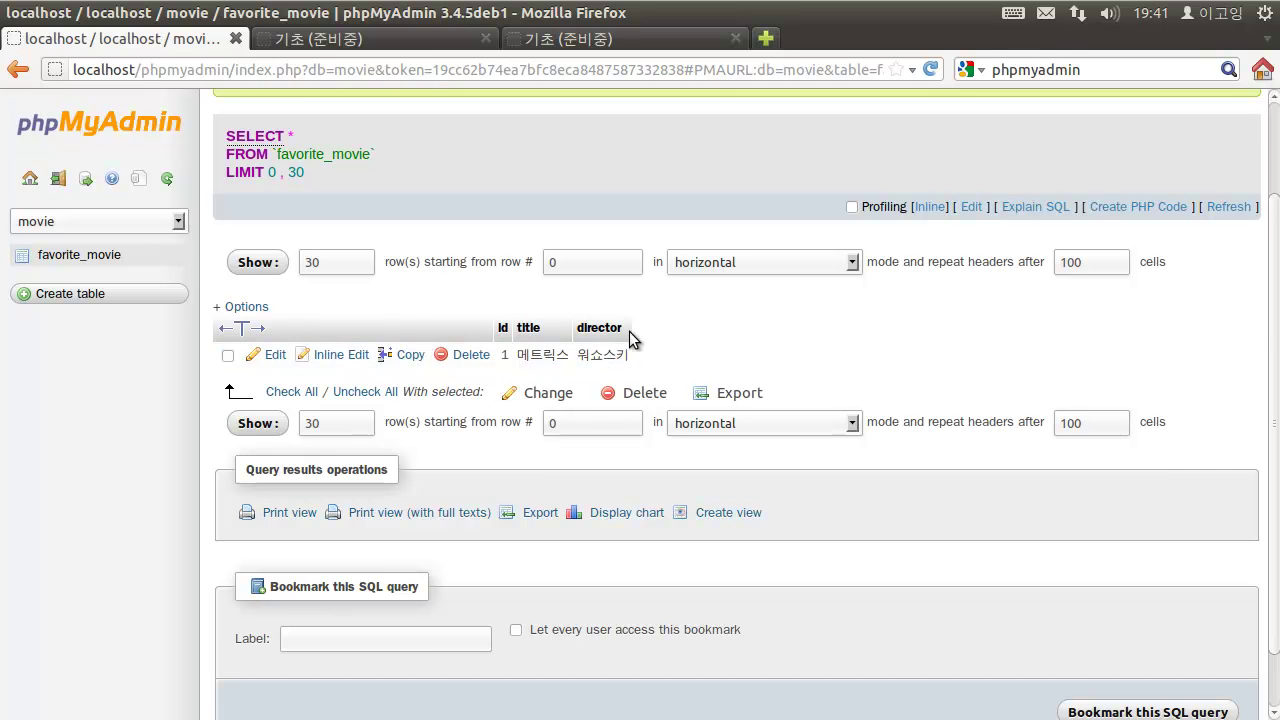
scroll(630, 339, up, 2)
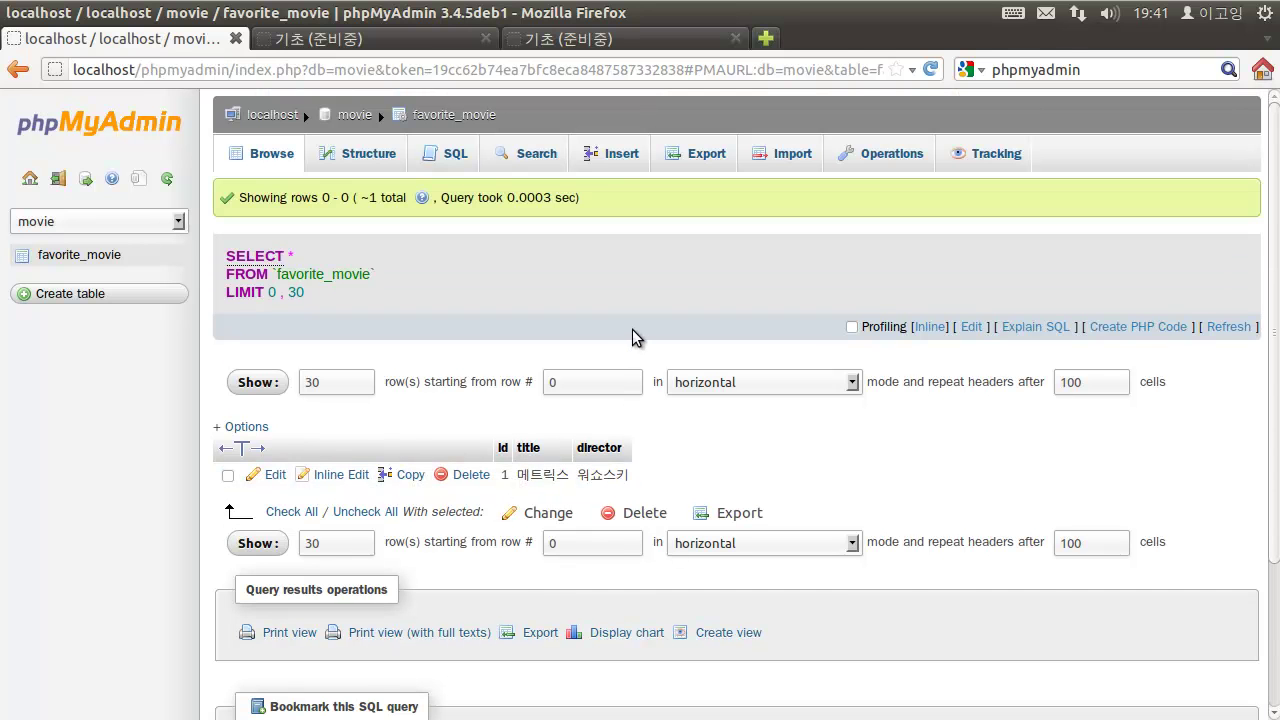
click(619, 157)
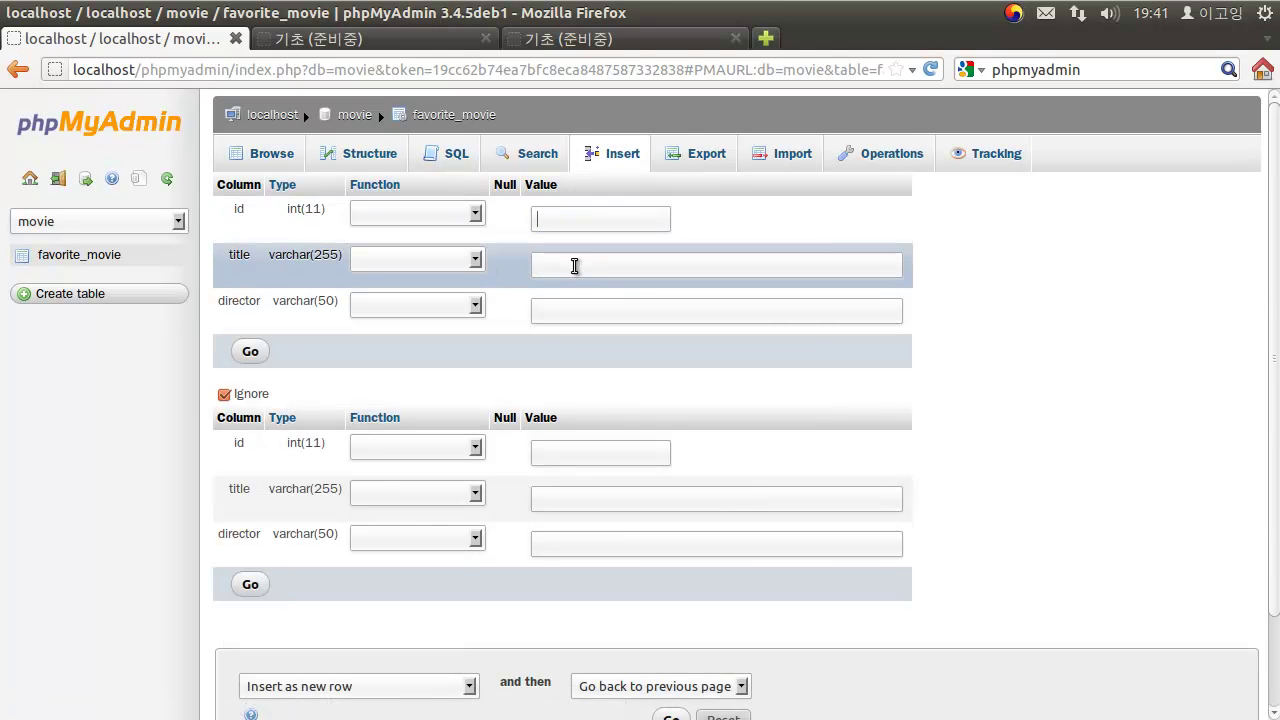
click(563, 265)
text(공각기동대)
click(578, 316)
key(BackSpace)
text(오시이 마모르)
click(630, 316)
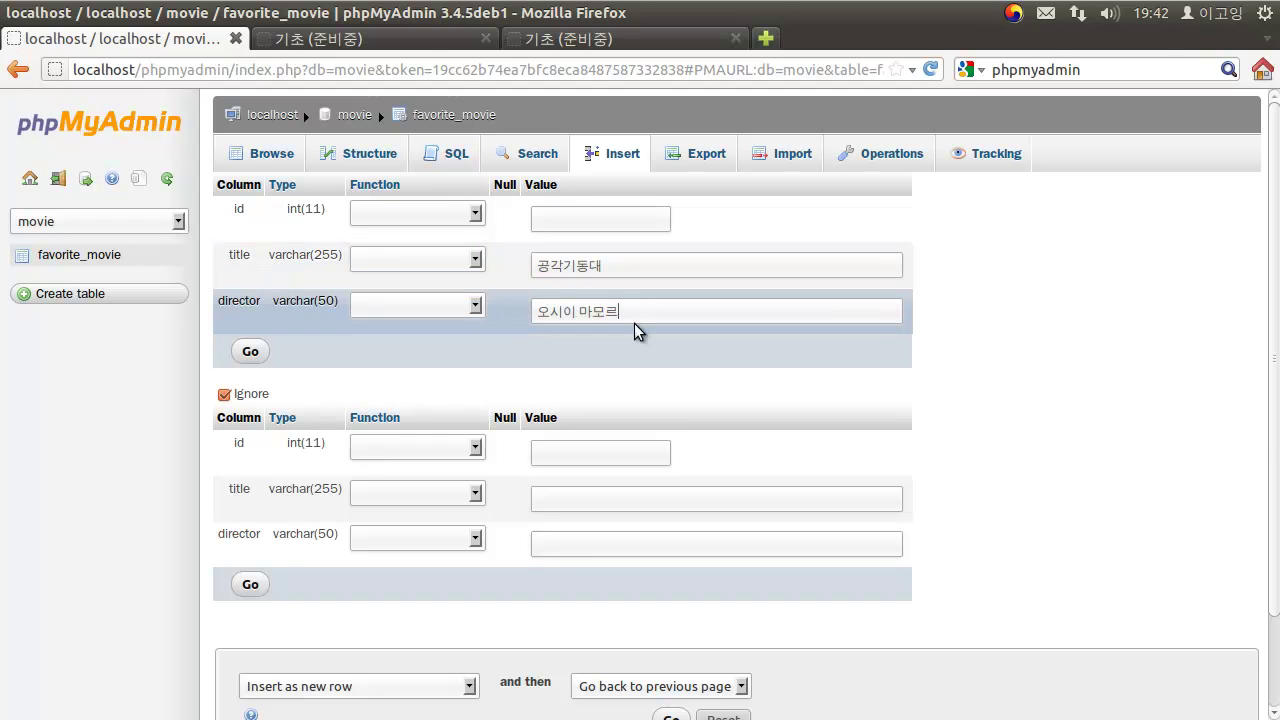
- Fill the second row with the title 죽은 시인의 사회 and the director 피터 위어, and insert both rows
scroll(646, 363, down, 2)
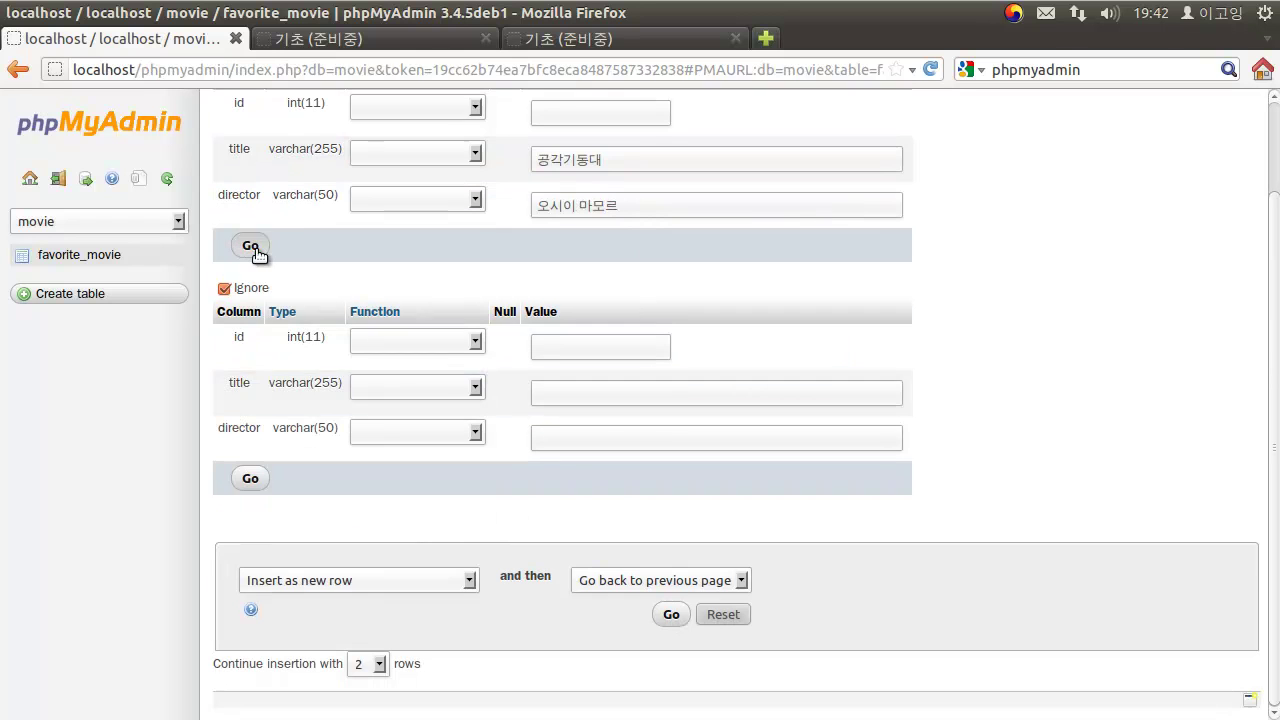
scroll(300, 256, up, 2)
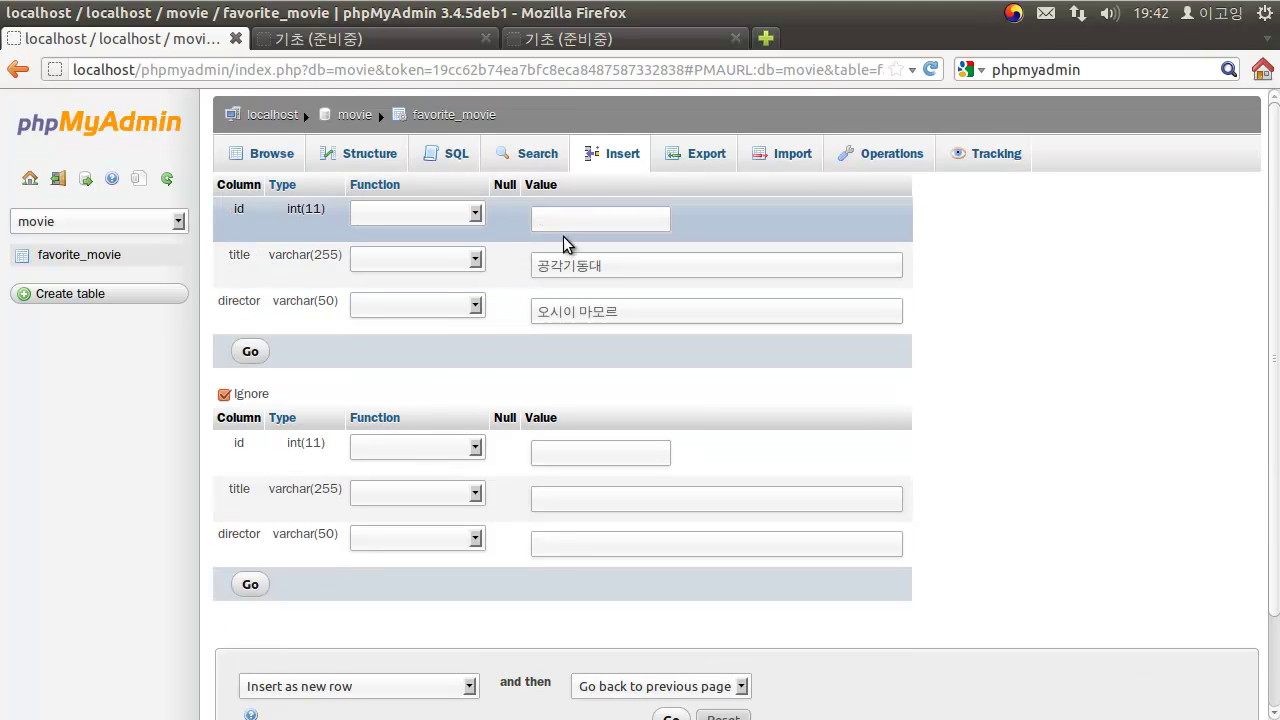
scroll(572, 300, down, 1)
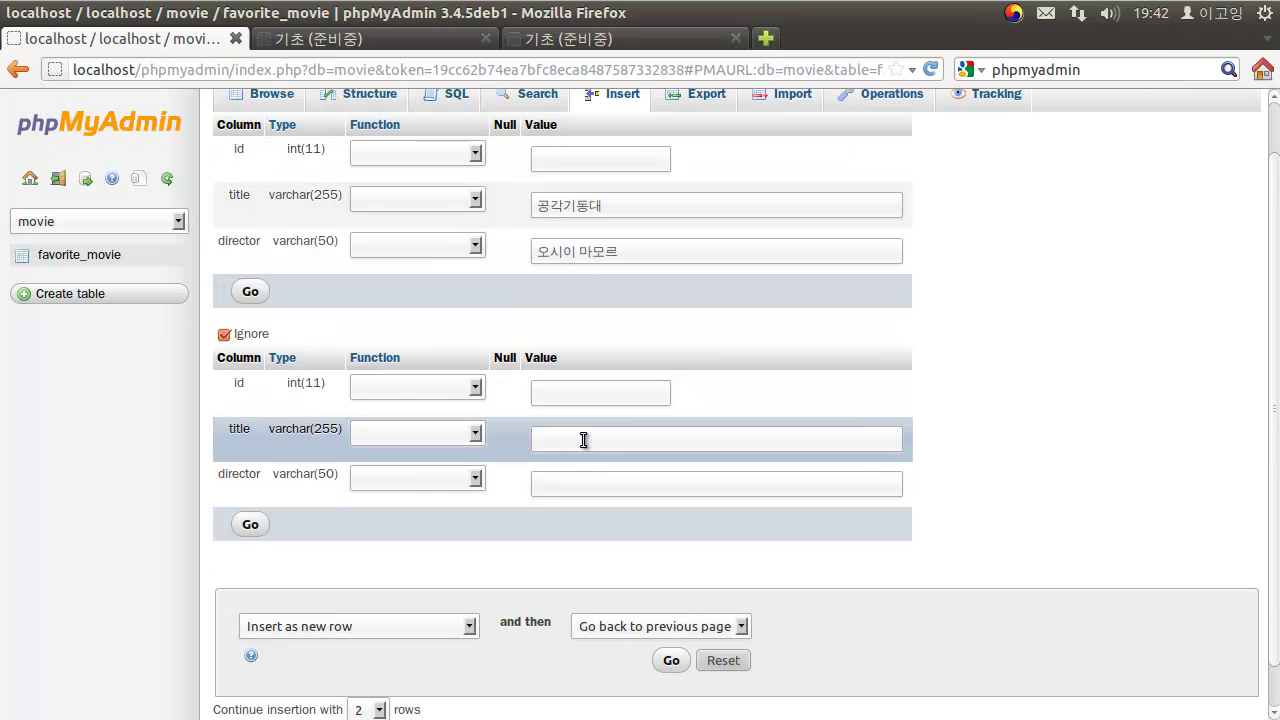
scroll(570, 245, up, 1)
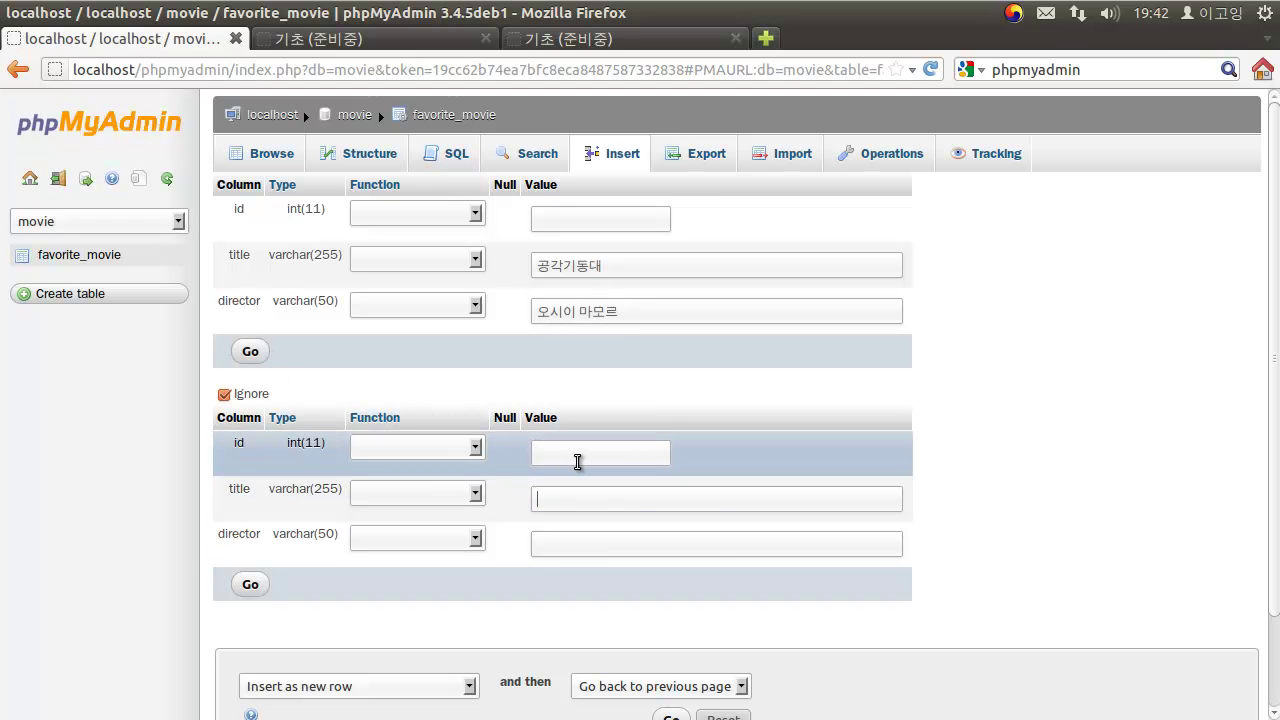
text(죽으)
text(은 시인의 사회)
key(Tab)
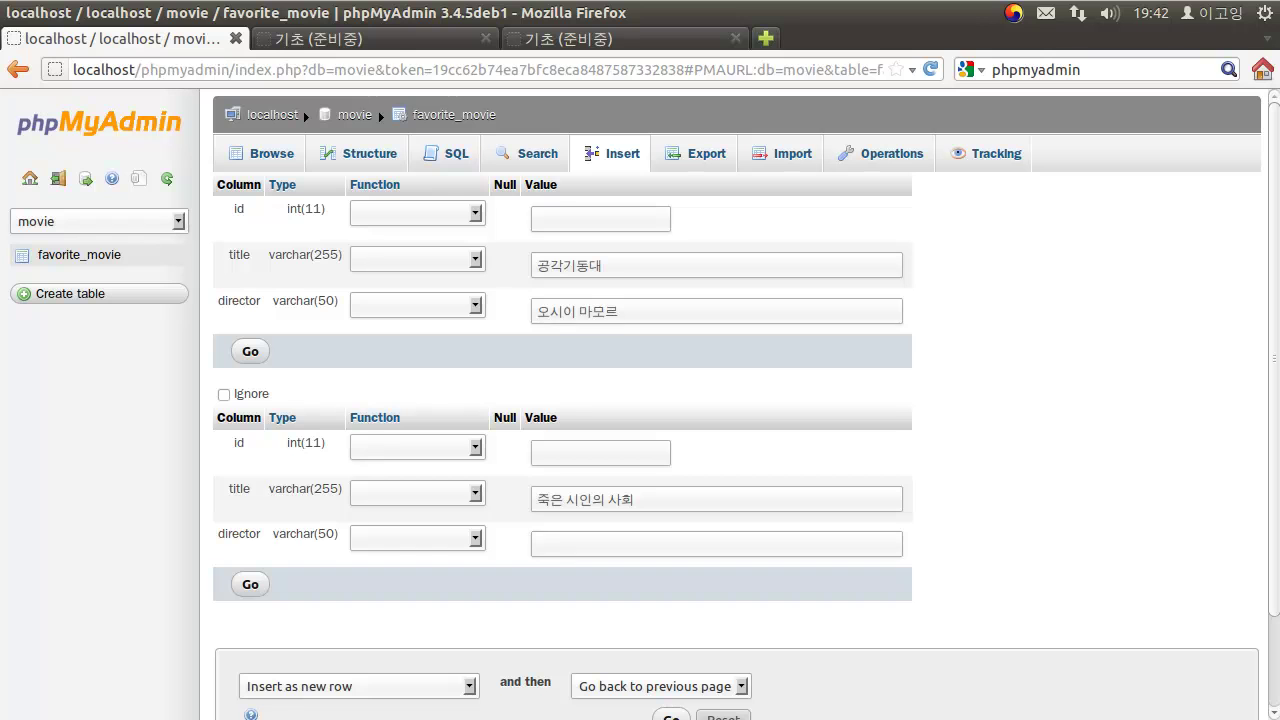
text(피터 위어)
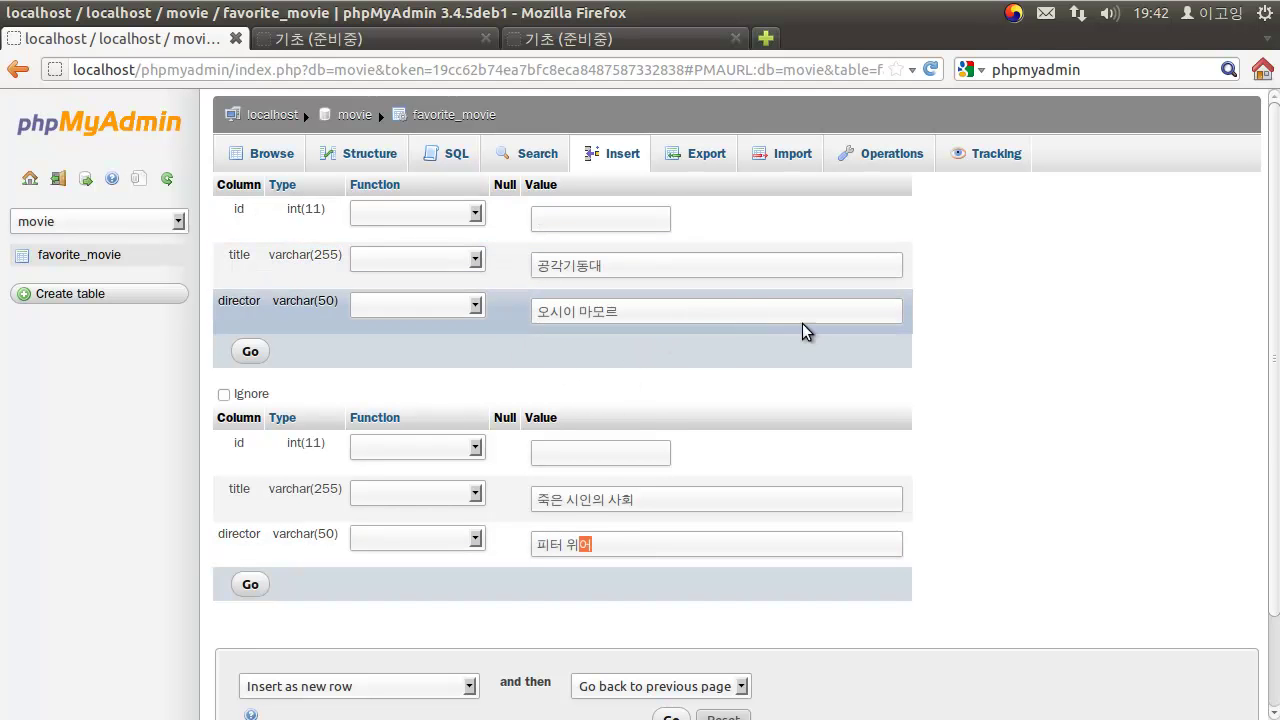
scroll(802, 323, down, 2)
scroll(580, 607, up, 2)
click(251, 580)
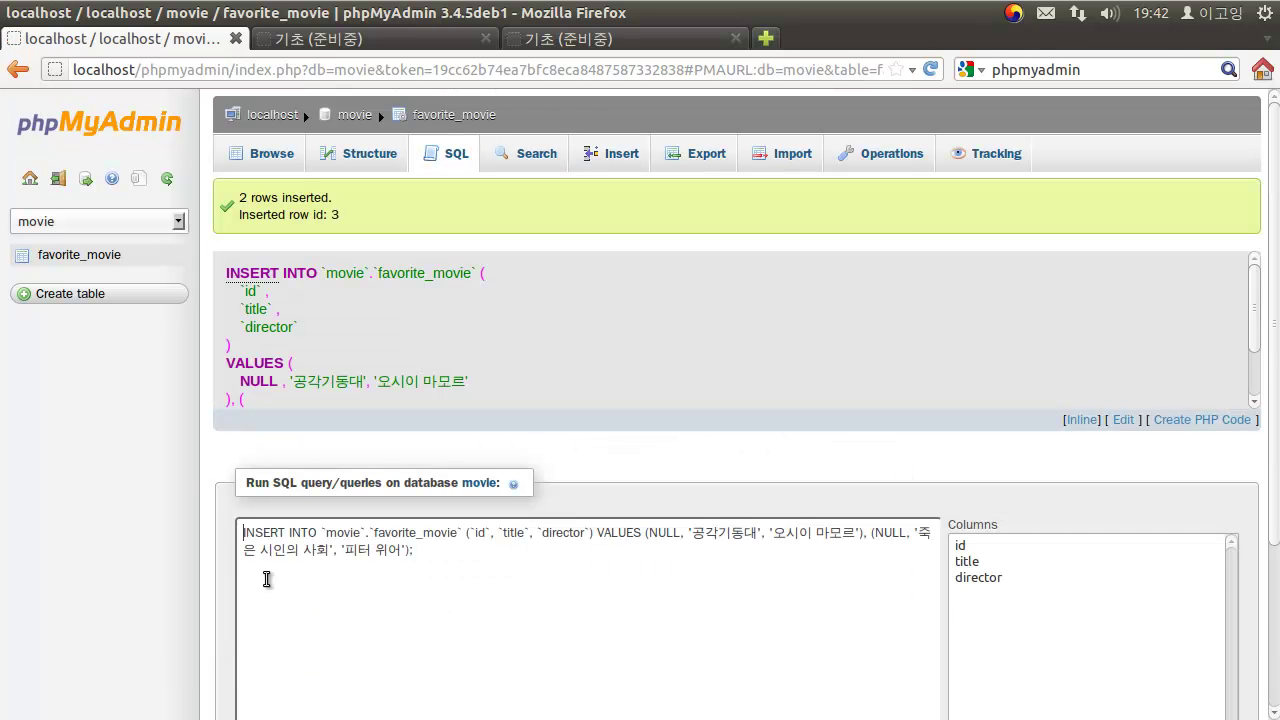
- Examine the generated INSERT statement for both new rows and the SQL query form below it
scroll(617, 465, down, 4)
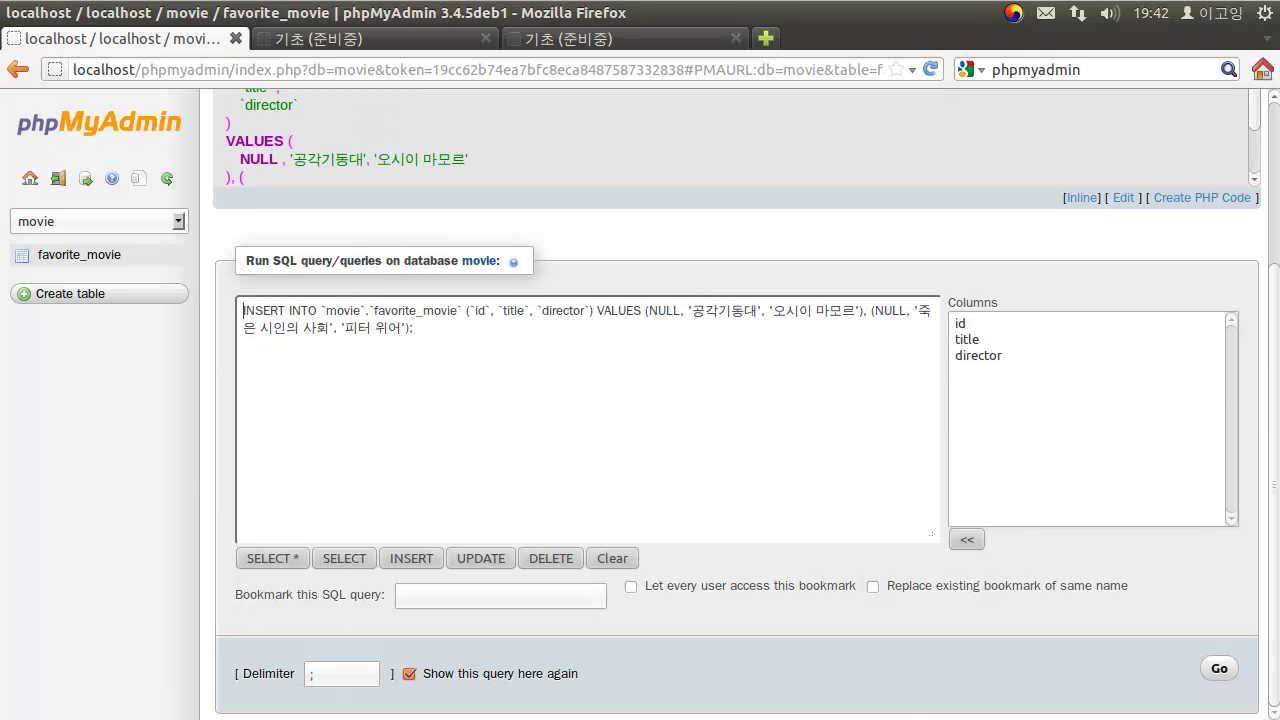
scroll(617, 465, up, 2)
scroll(880, 650, up, 2)
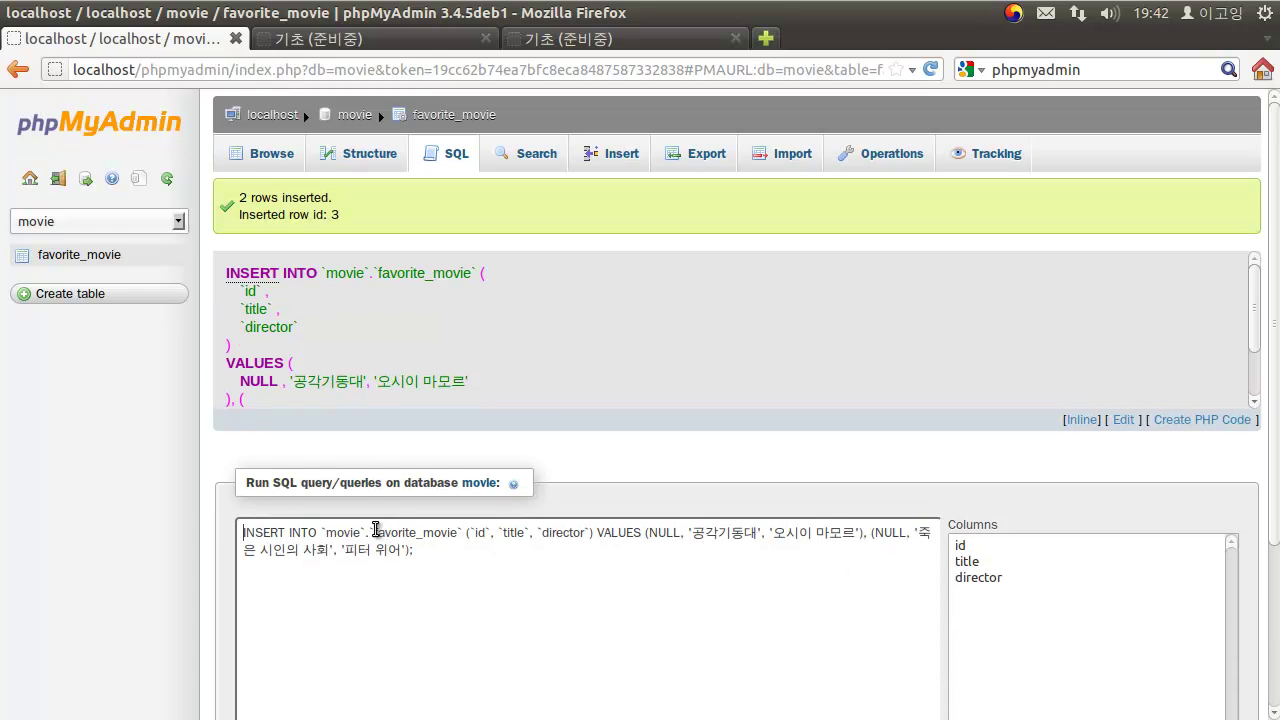
scroll(420, 325, down, 2)
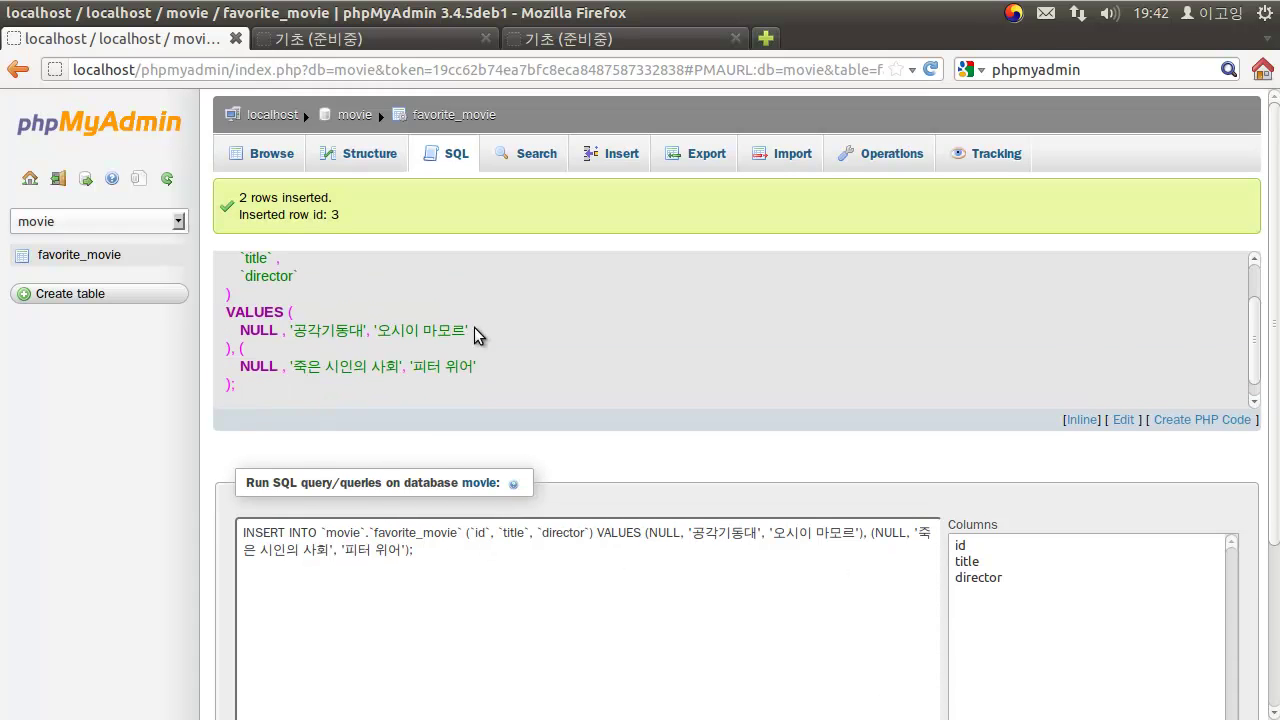
scroll(505, 350, up, 2)
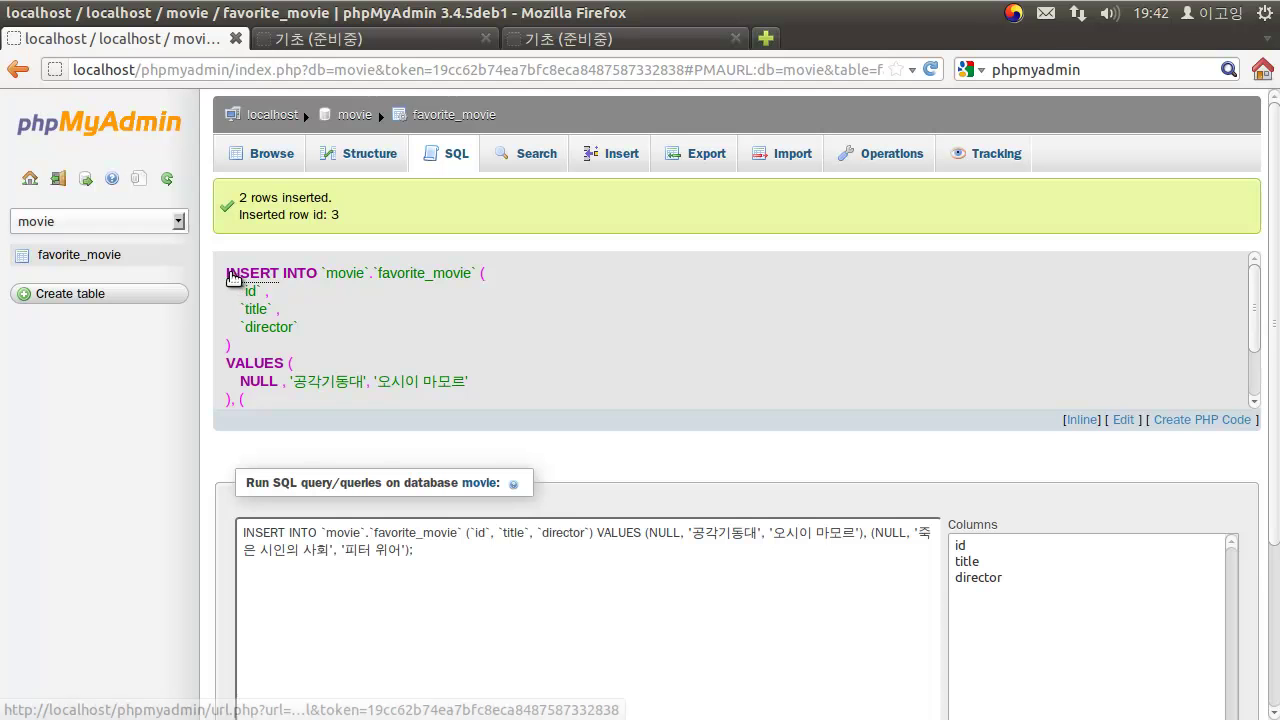
scroll(300, 350, down, 2)
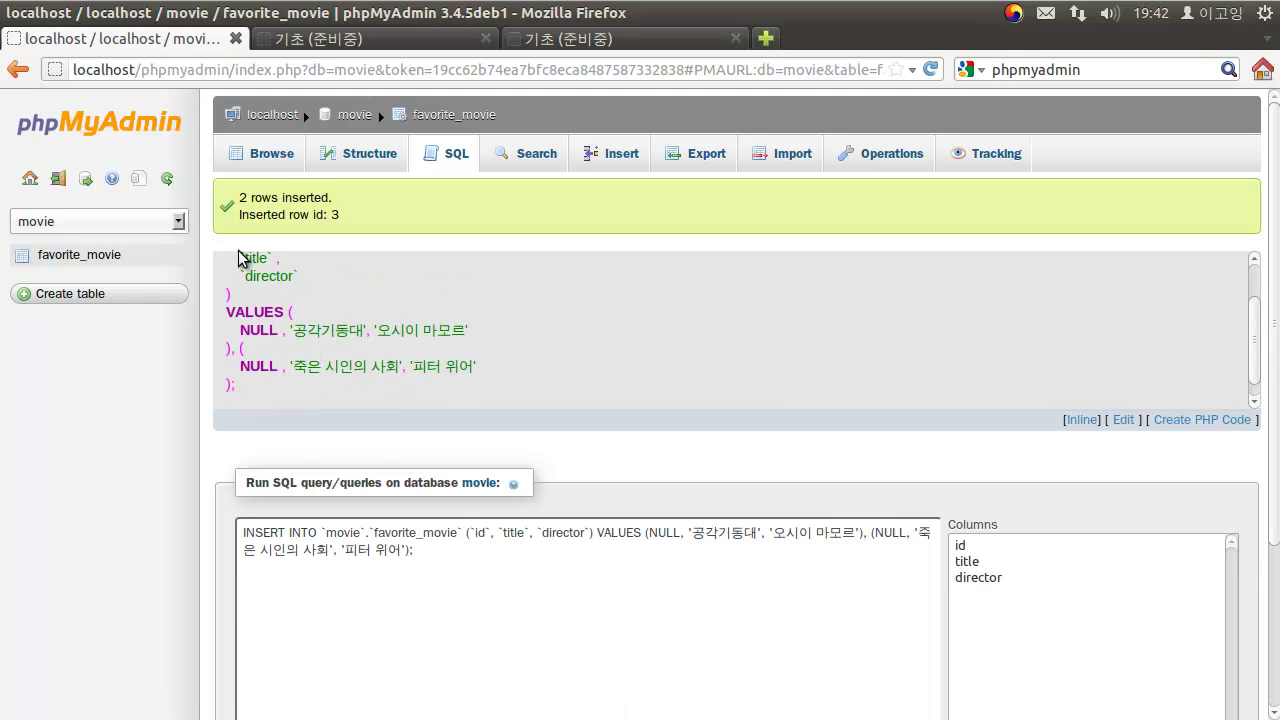
scroll(240, 258, up, 1)
- Browse the stored rows of favorite_movie and examine the SELECT query that retrieves them
click(277, 170)
scroll(588, 272, down, 5)
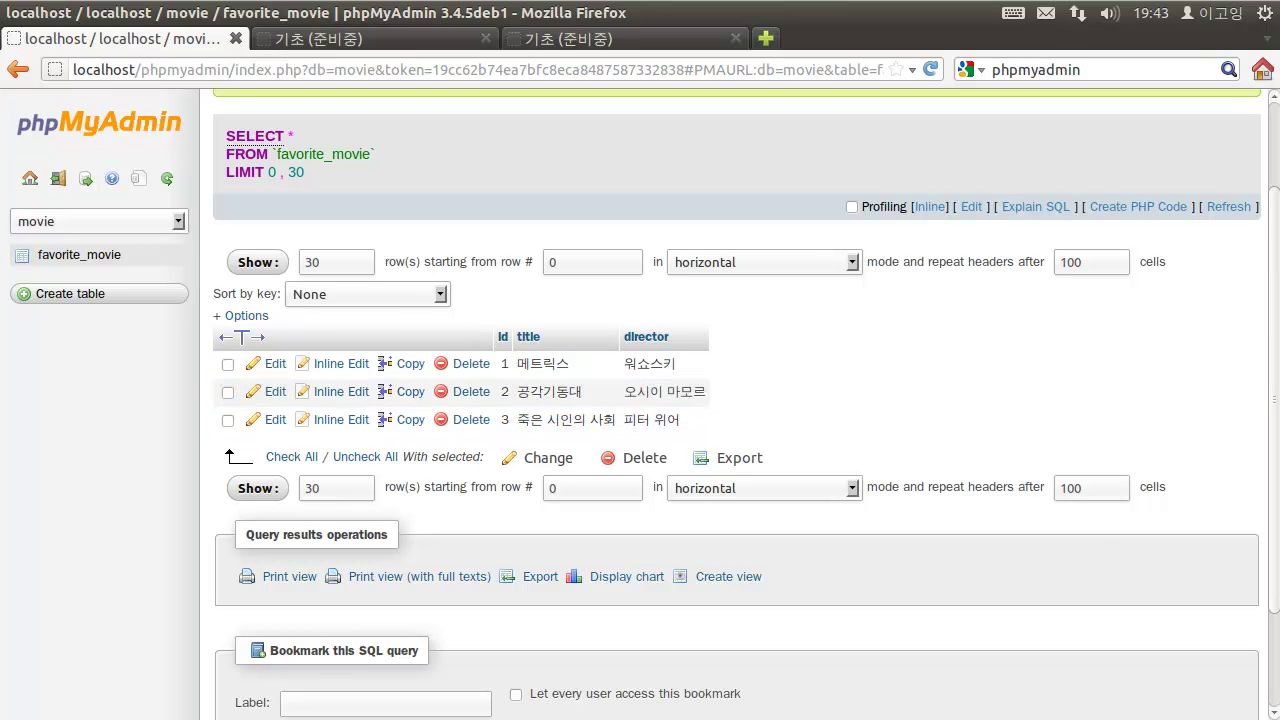
scroll(944, 453, up, 2)
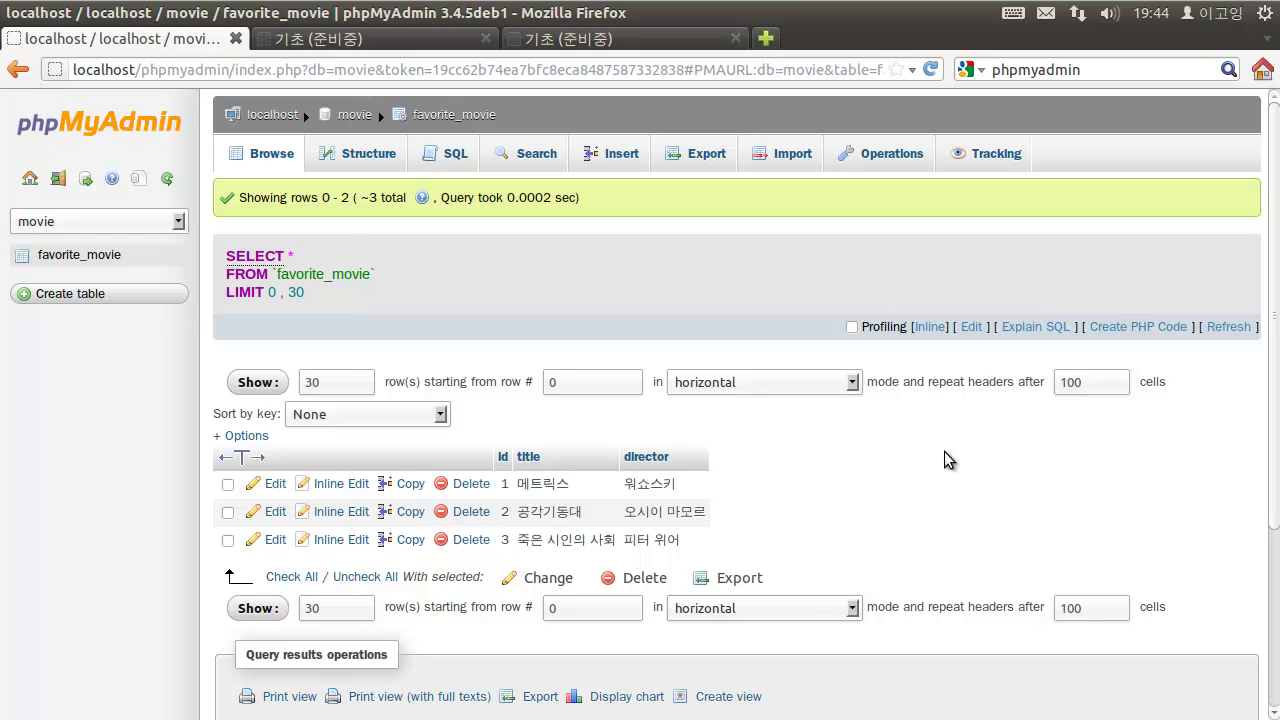
triple_click(224, 259)
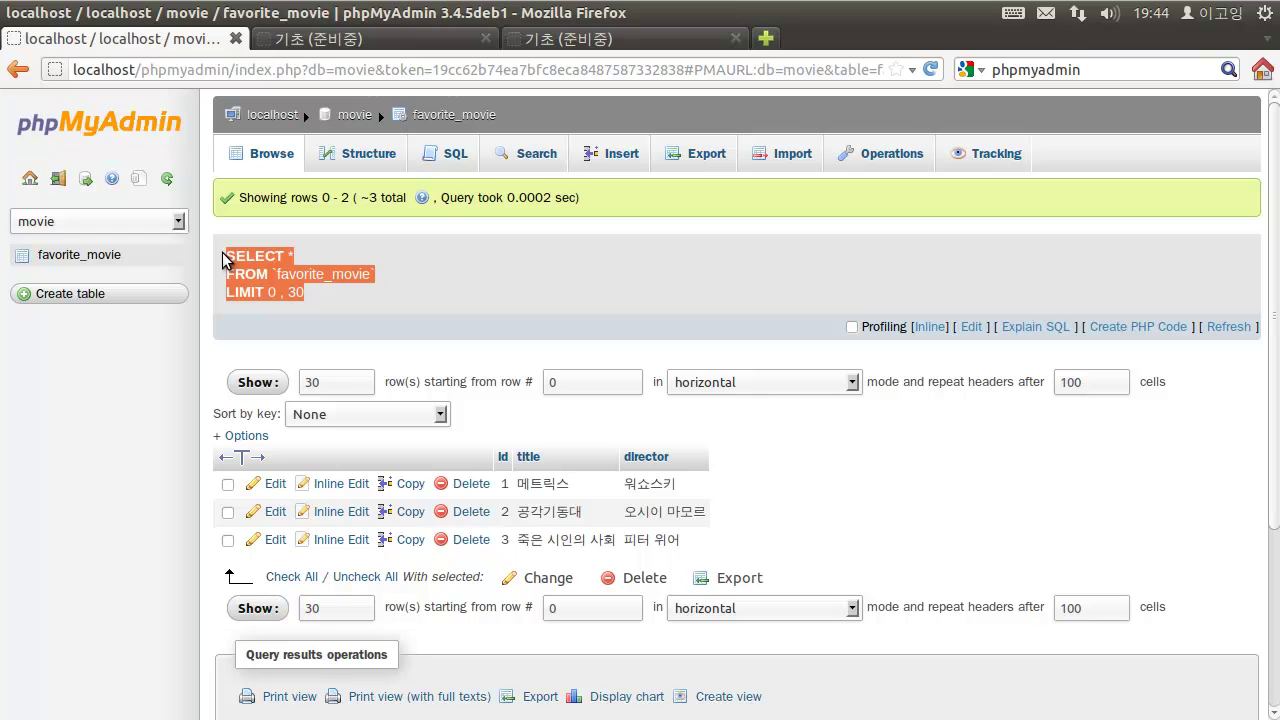
click(405, 250)
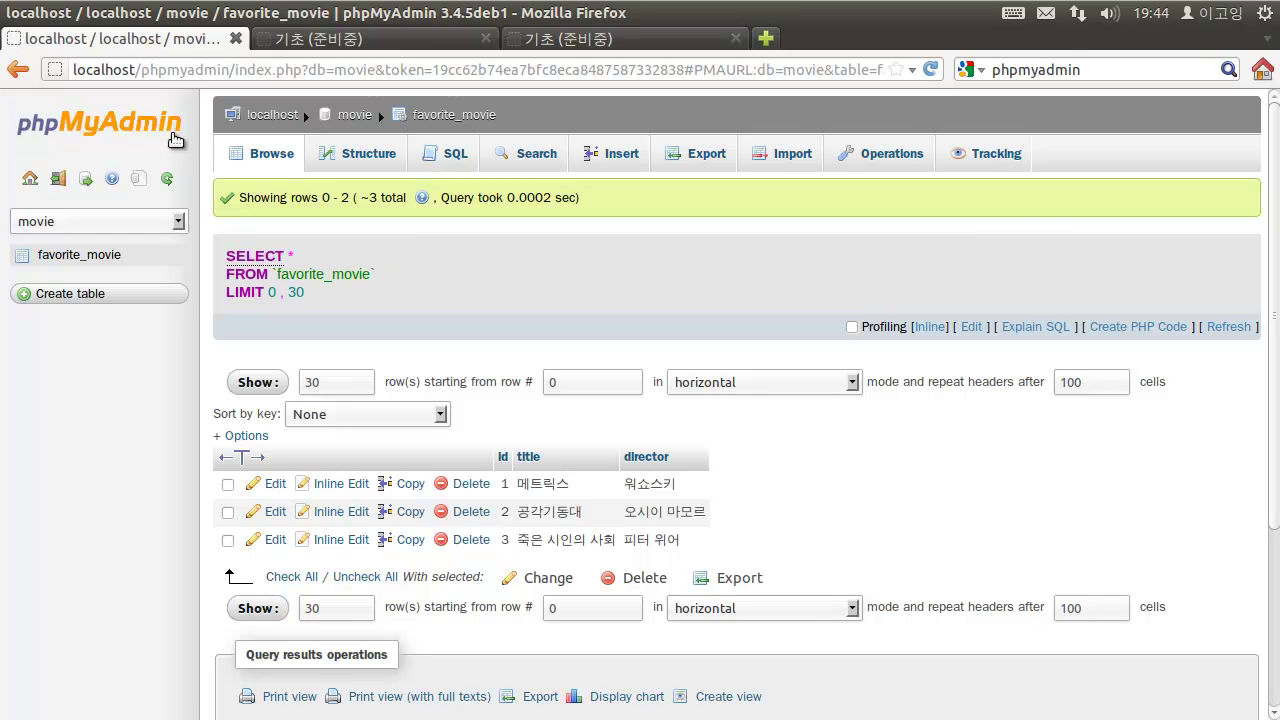